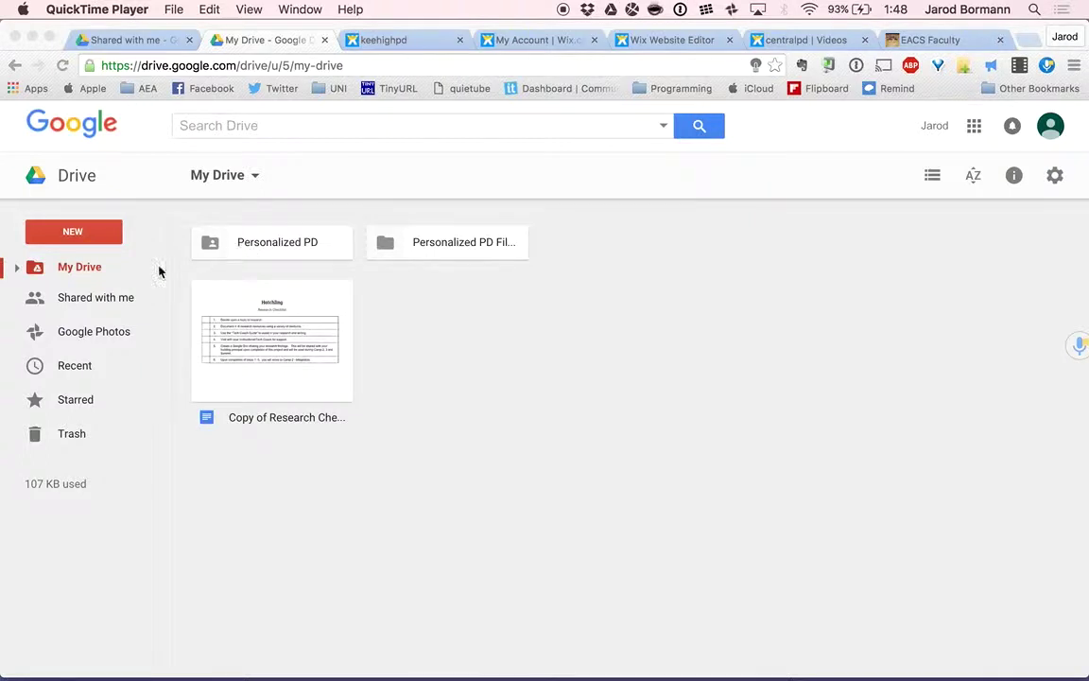
Open the Research folder inside Personalized PD, the teacher's named folder and Flipped Learning
left_click(263, 247)
double_click(263, 248)
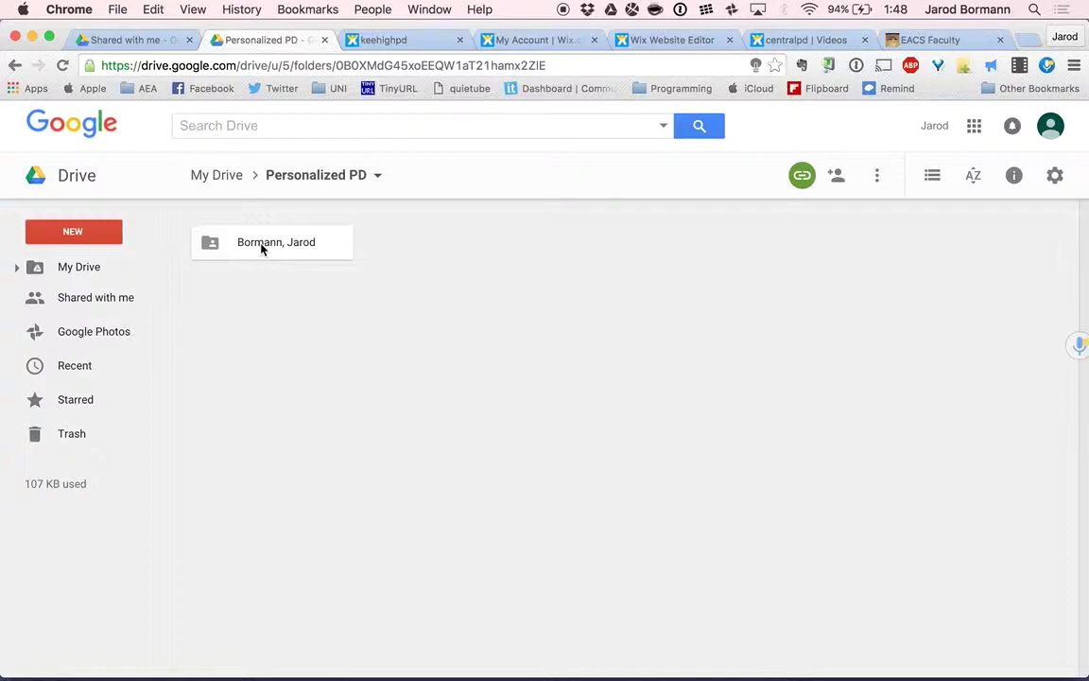
double_click(262, 244)
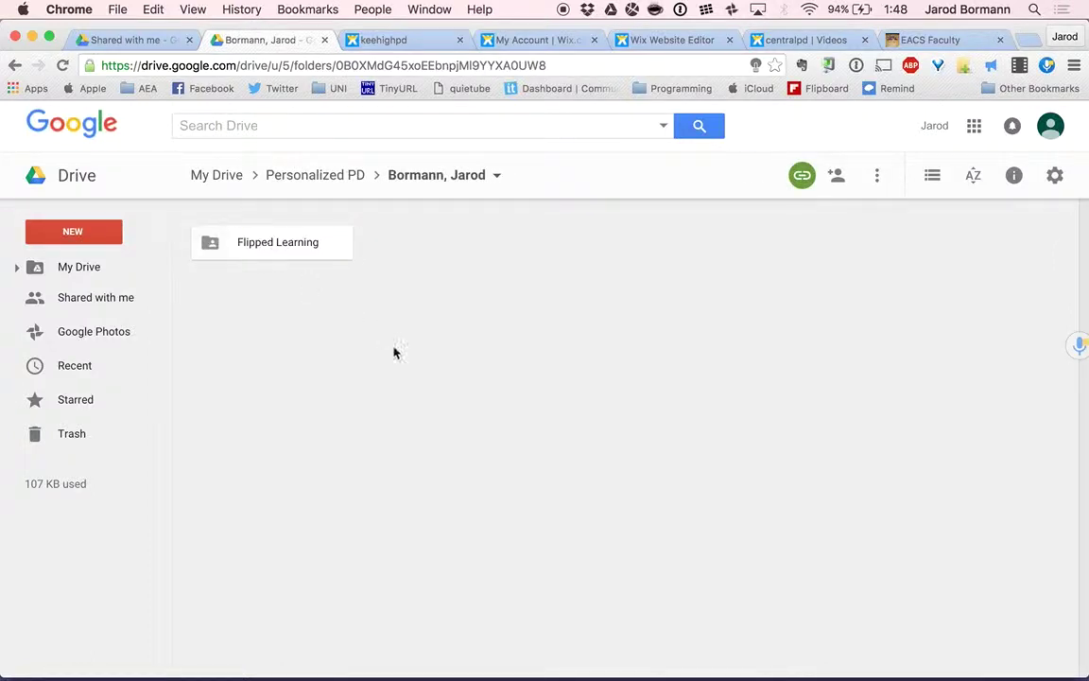
double_click(270, 243)
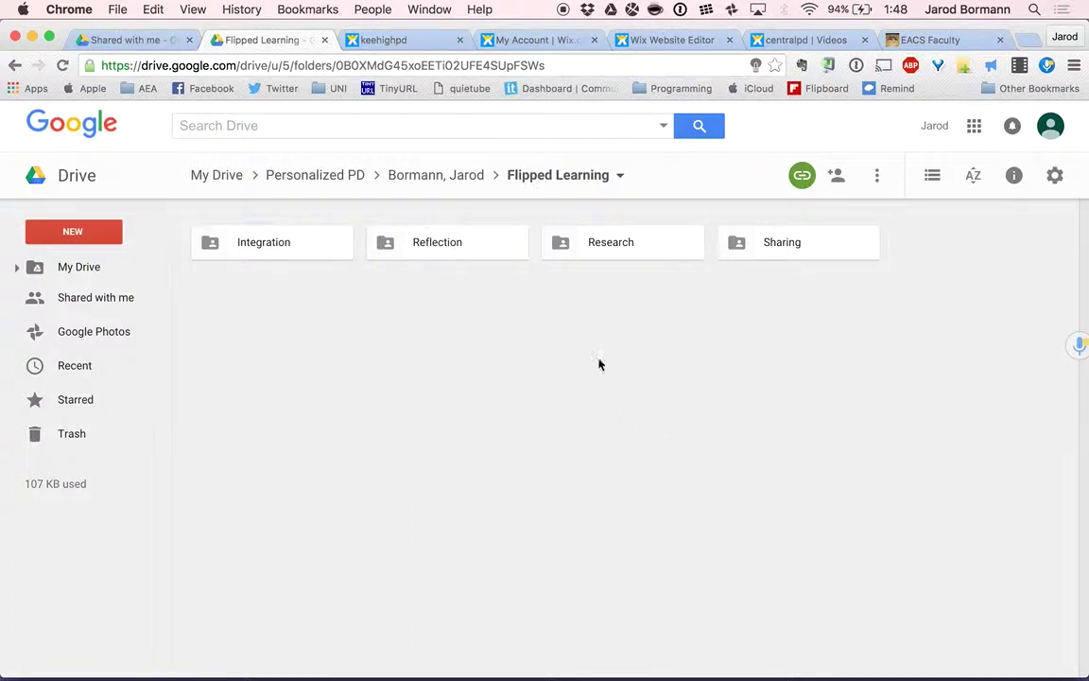
left_click(626, 244)
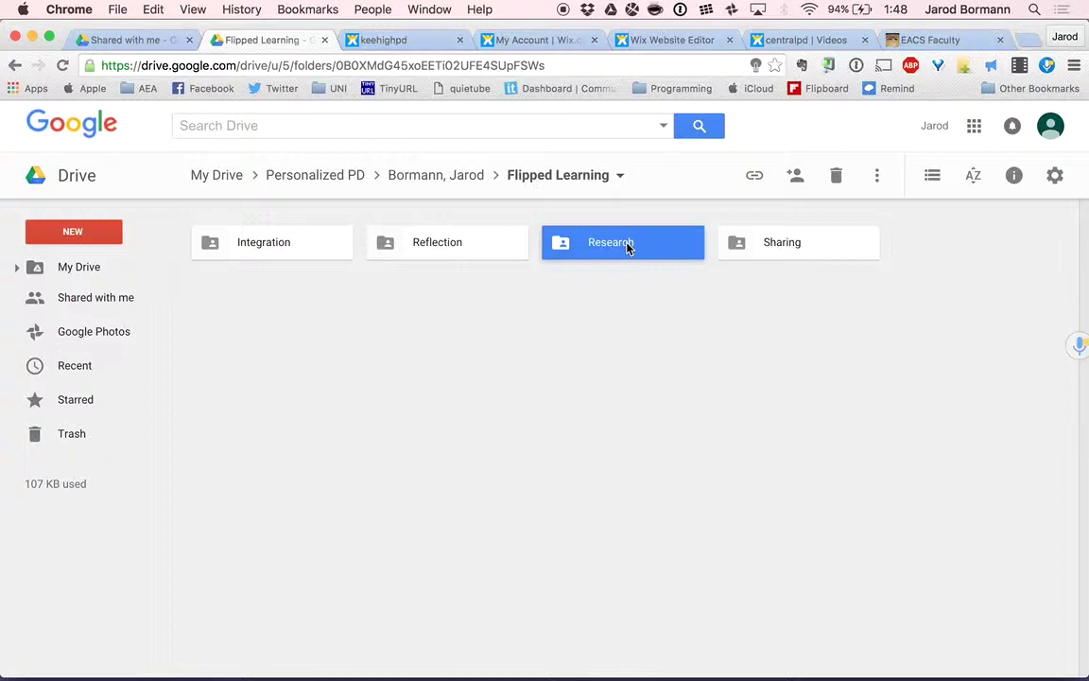
double_click(626, 245)
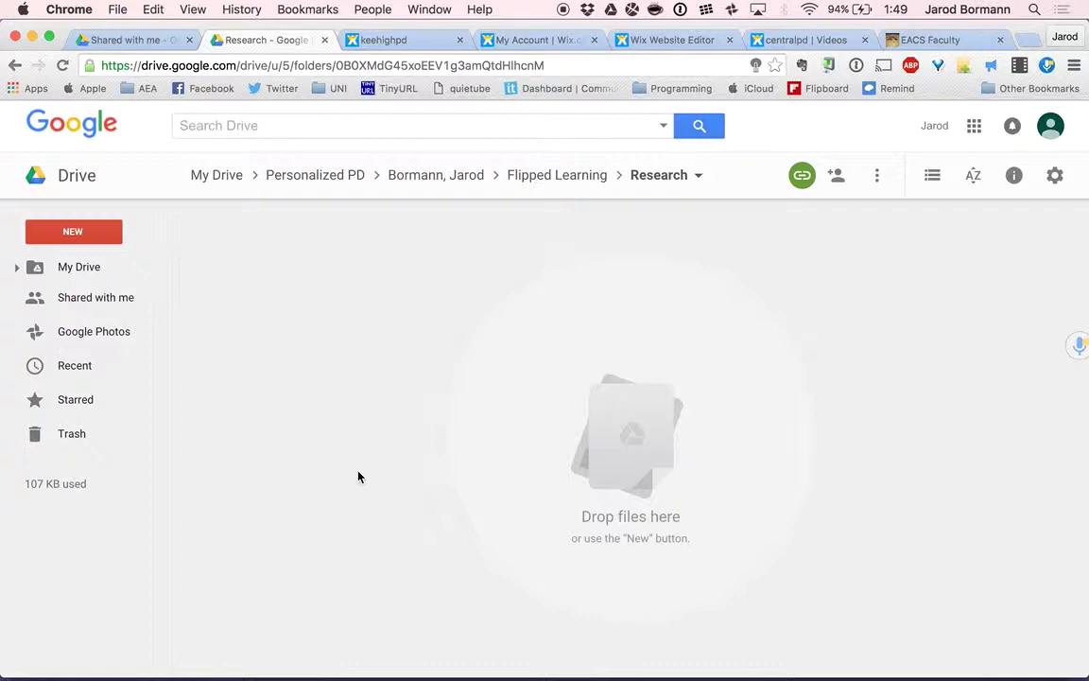
Switch to the keehighpd website and open its Hatchling (Research) page
left_click(385, 42)
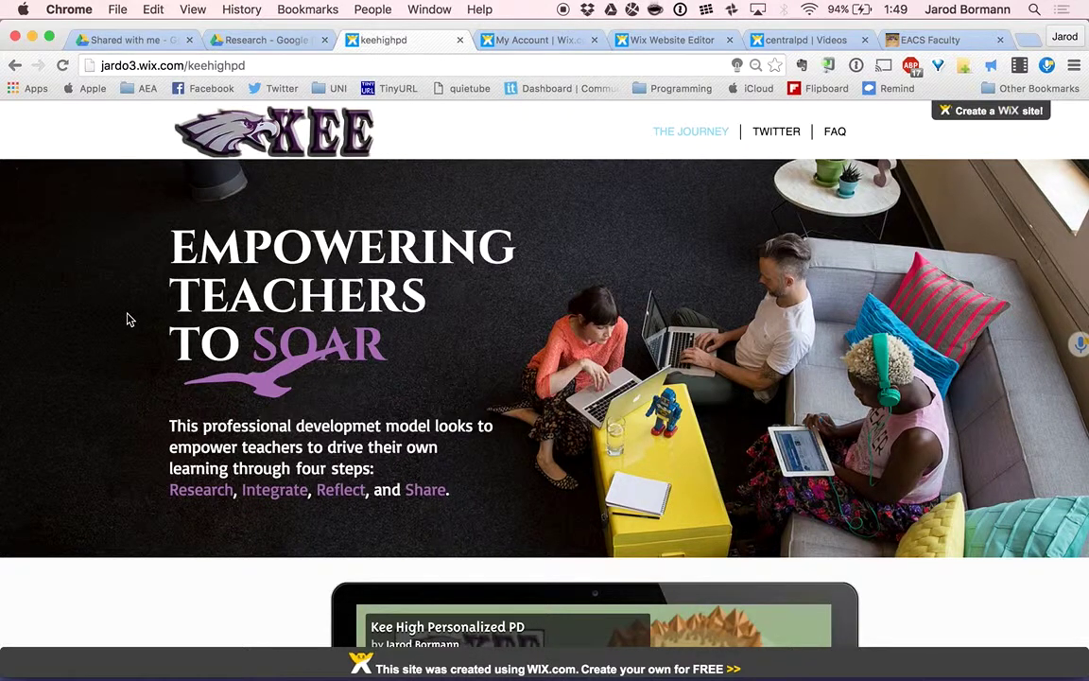
scroll(130, 320, "down", 2)
scroll(129, 320, "up", 2)
scroll(129, 319, "down", 10)
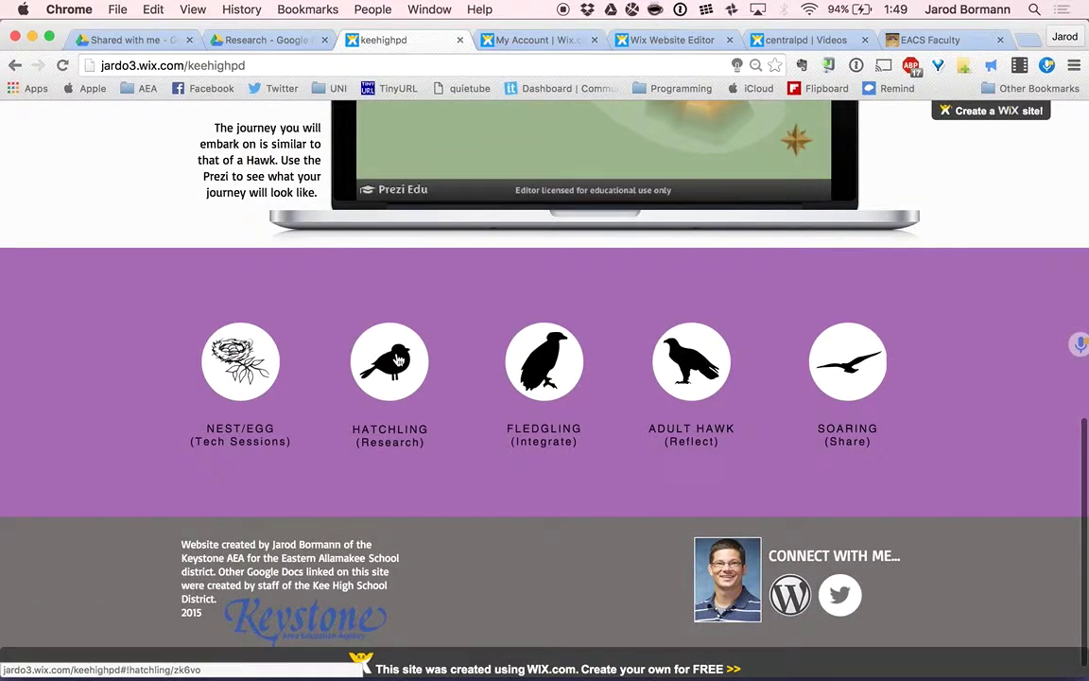
left_click(397, 429)
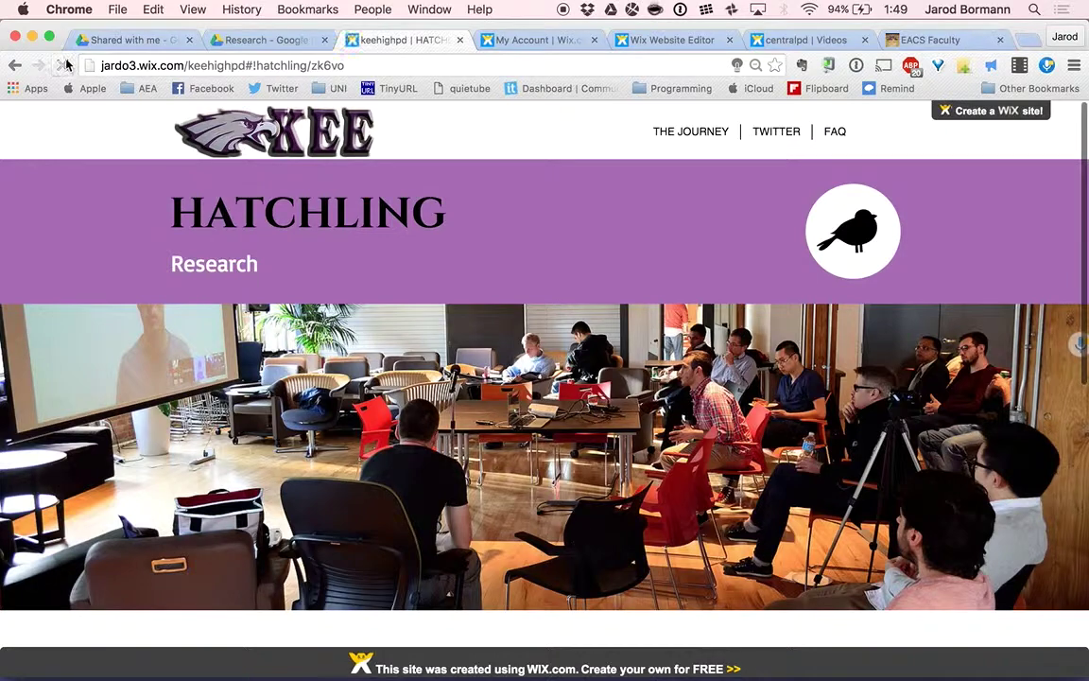
Make a copy of the Research Checklist from the Checklist for Completion link under Linked Resources
scroll(95, 189, "down", 8)
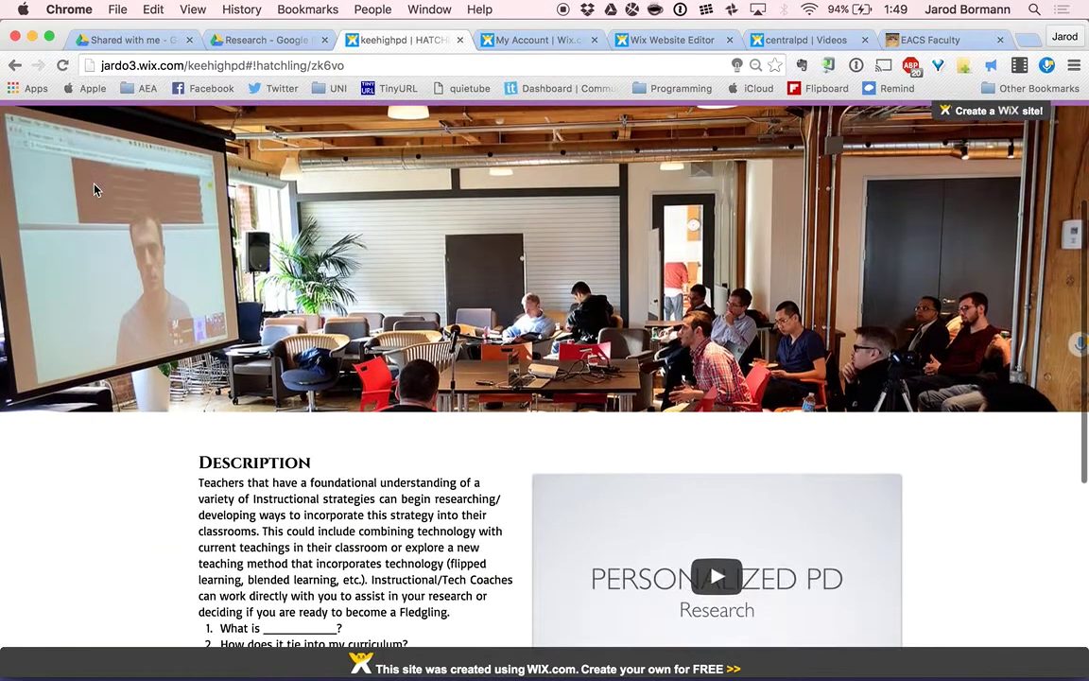
scroll(95, 189, "down", 2)
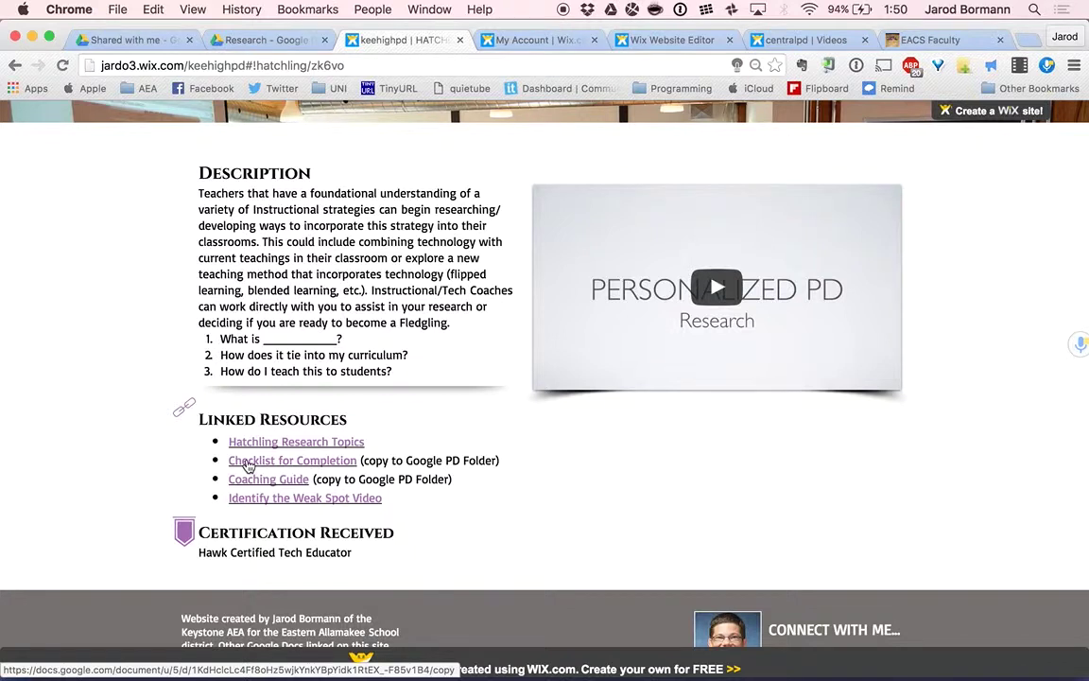
left_click(311, 467)
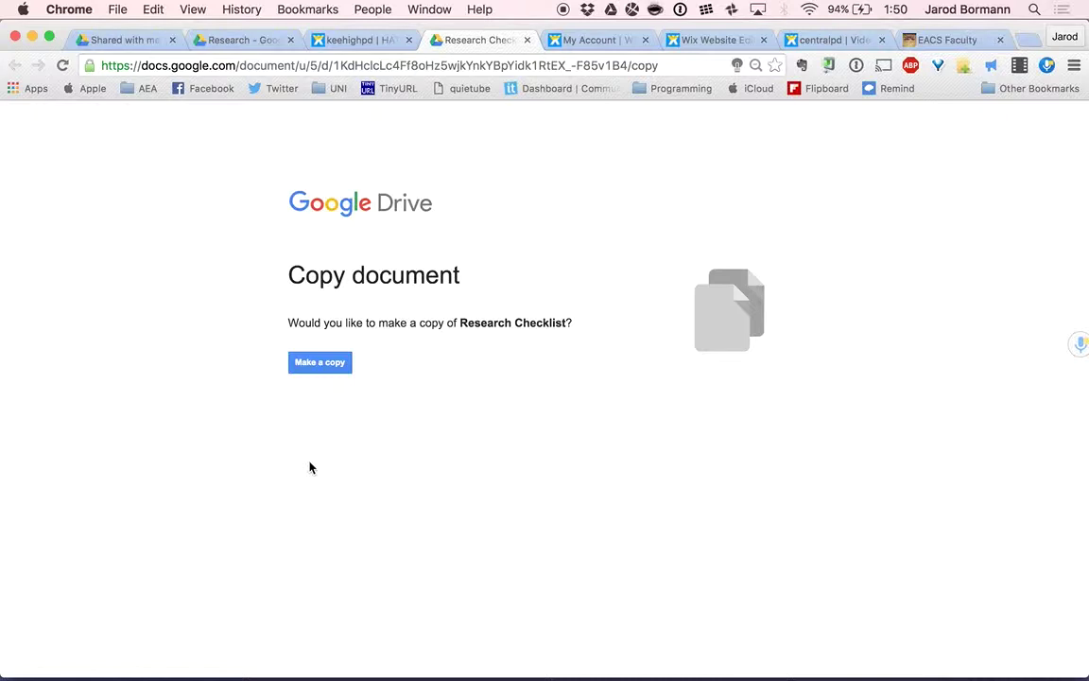
left_click(318, 360)
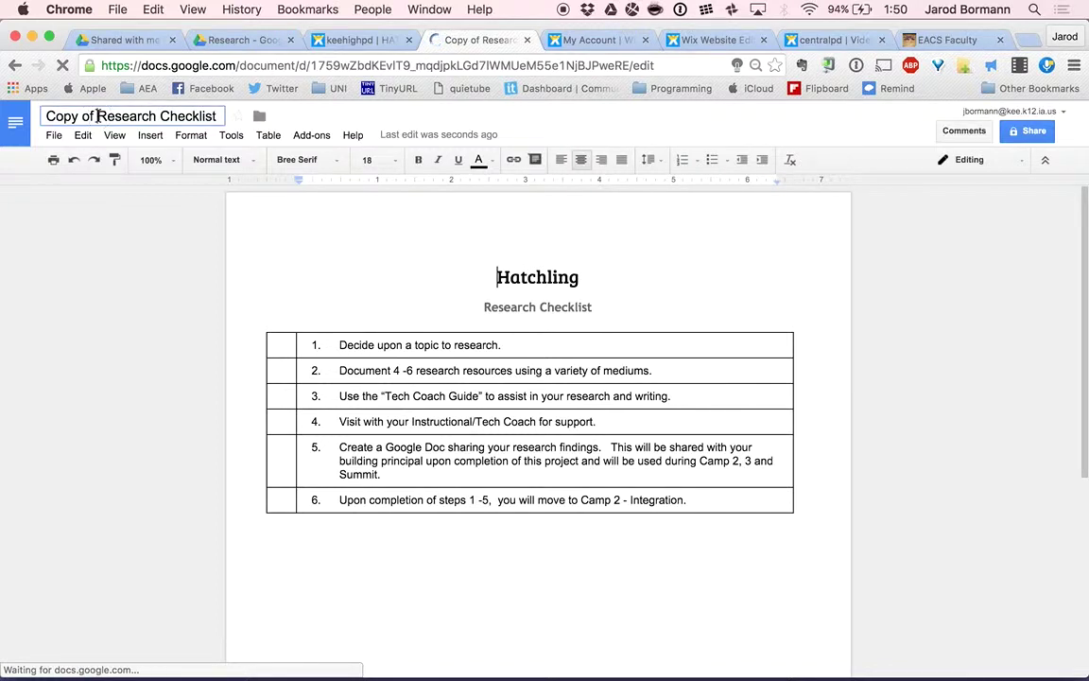
left_click(97, 116)
key("BackSpace")
key("BackSpace")
key("BackSpace")
key("BackSpace")
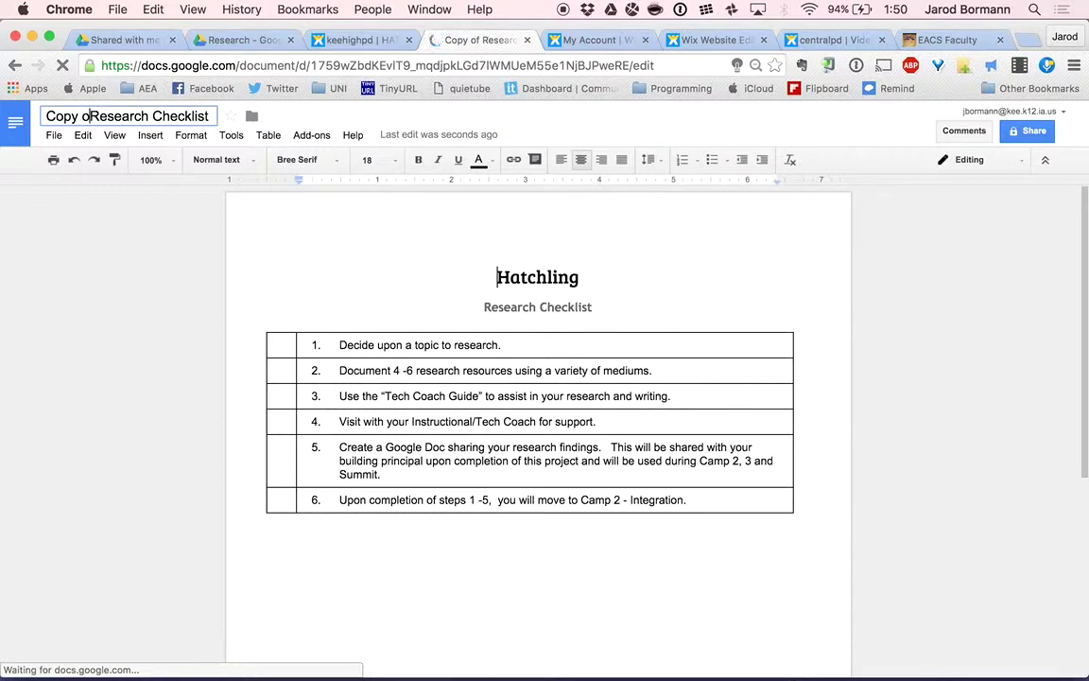
key("BackSpace")
key("BackSpace")
key("BackSpace")
key("BackSpace")
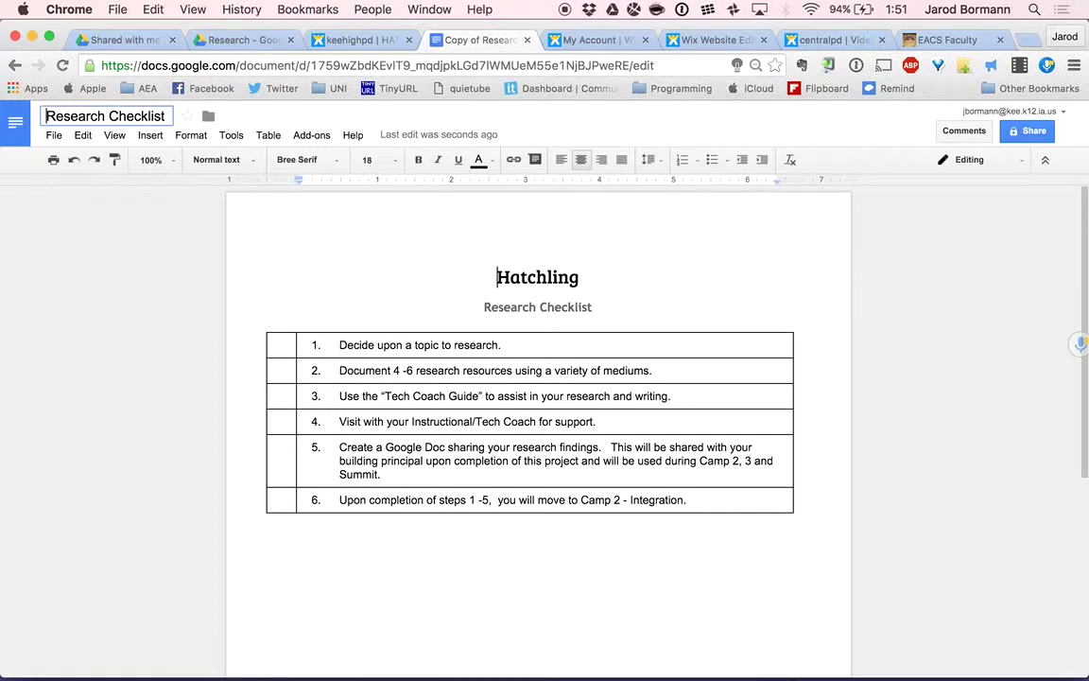
type("Flipp")
key("Escape")
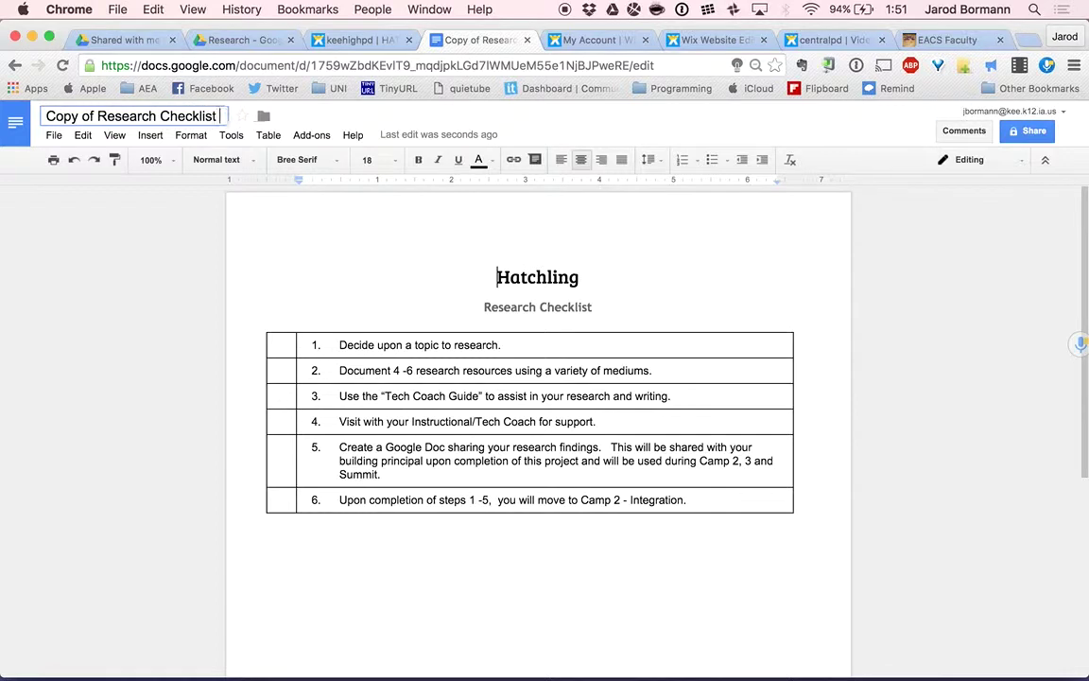
type("Lea")
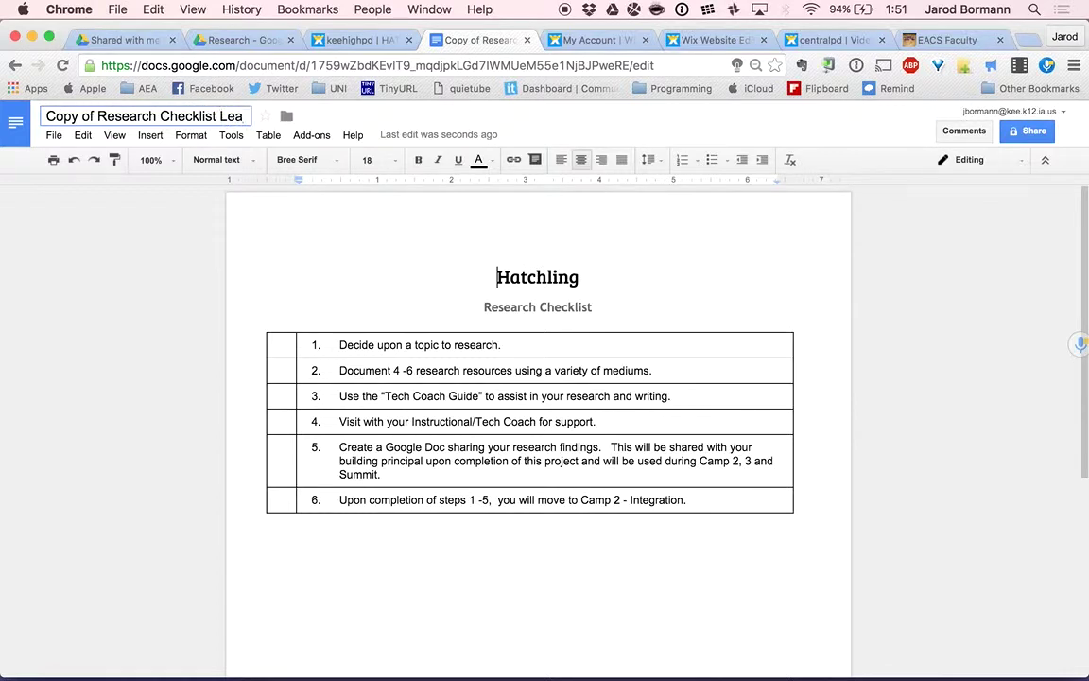
key("BackSpace")
key("BackSpace")
key("BackSpace")
key("BackSpace")
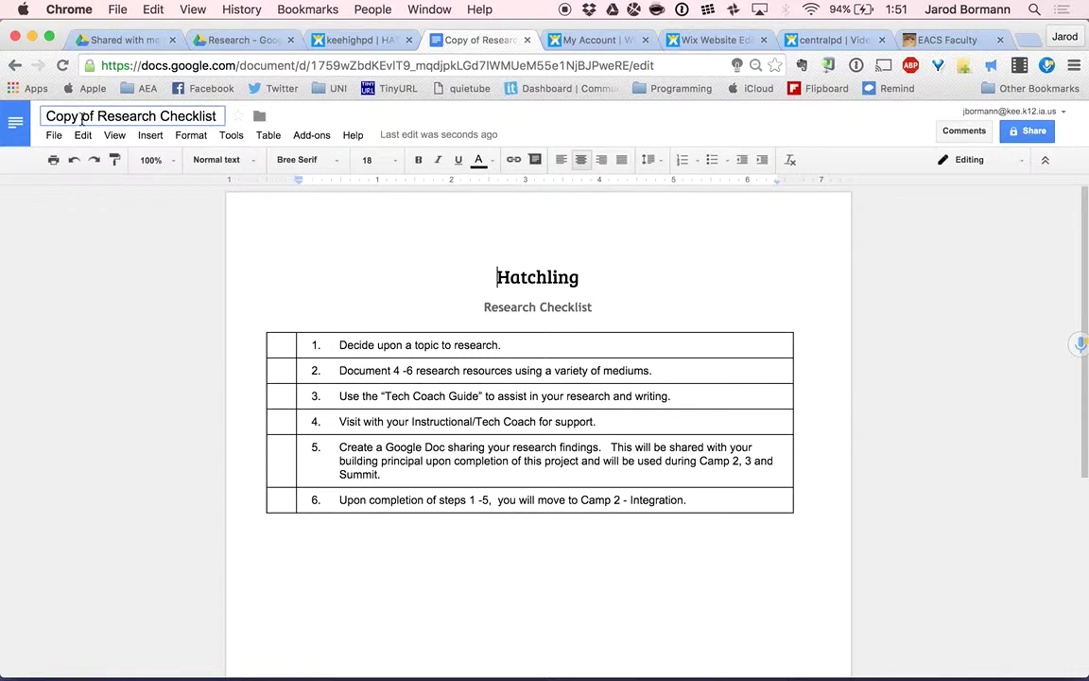
Rename the copied document as Flipped Learning Research Checklist, replacing the words "Copy of" in its title
left_click_drag(93, 115, 44, 115)
type("Flip")
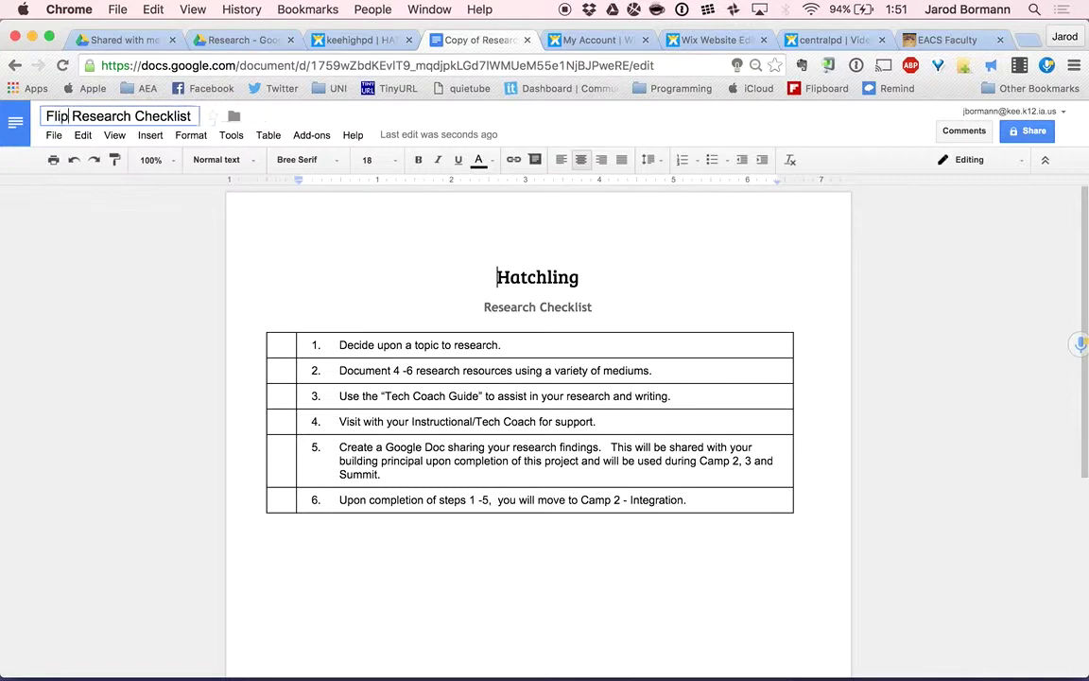
type("ped Learning")
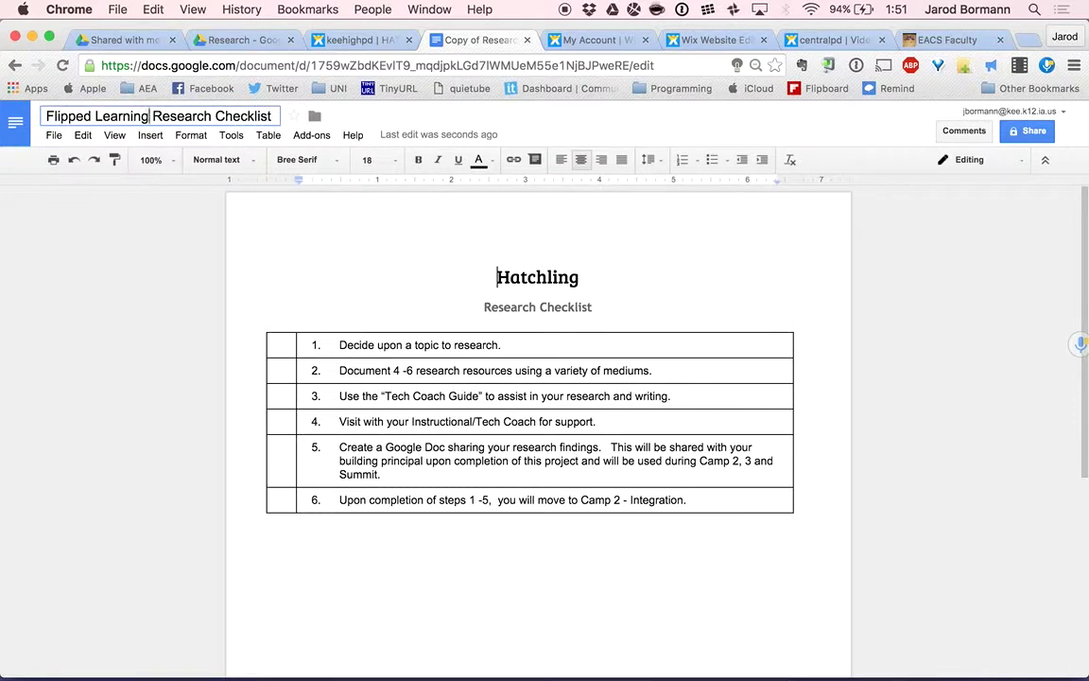
left_click(123, 251)
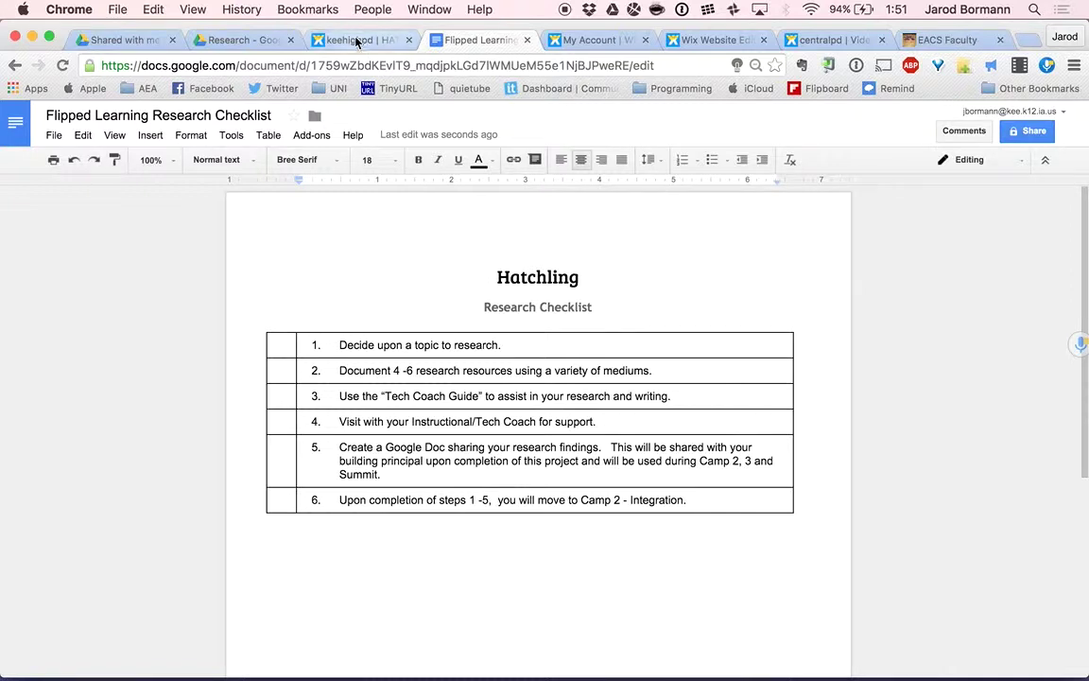
Locate the Flipped Learning Research Checklist file at the top level of My Drive and select it
left_click(246, 41)
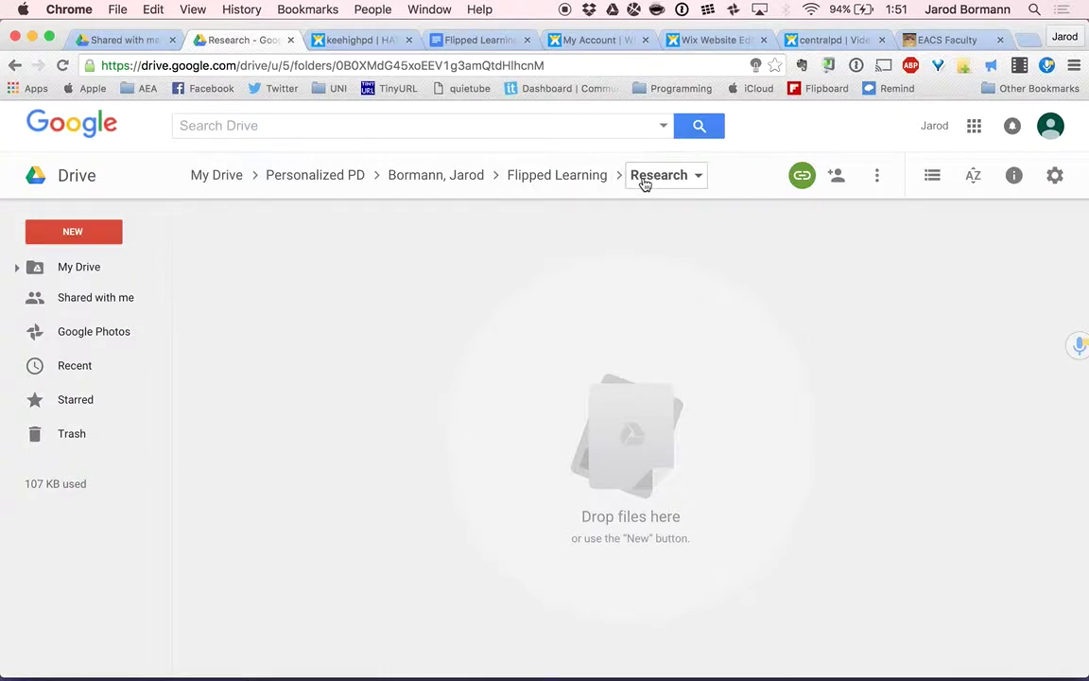
left_click(65, 270)
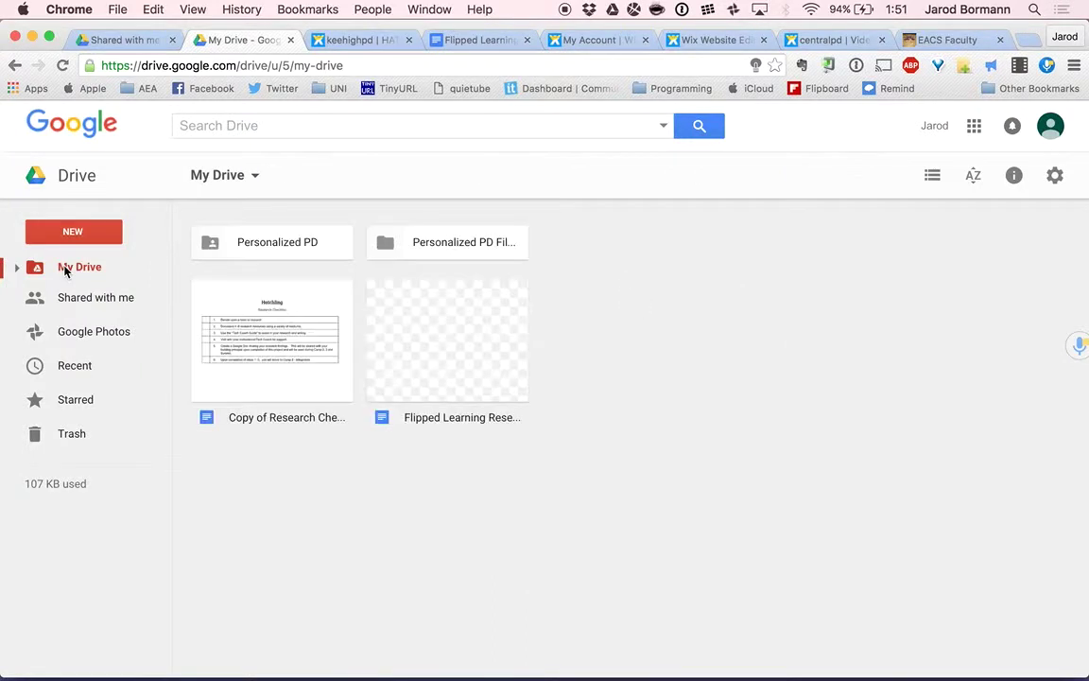
left_click(442, 376)
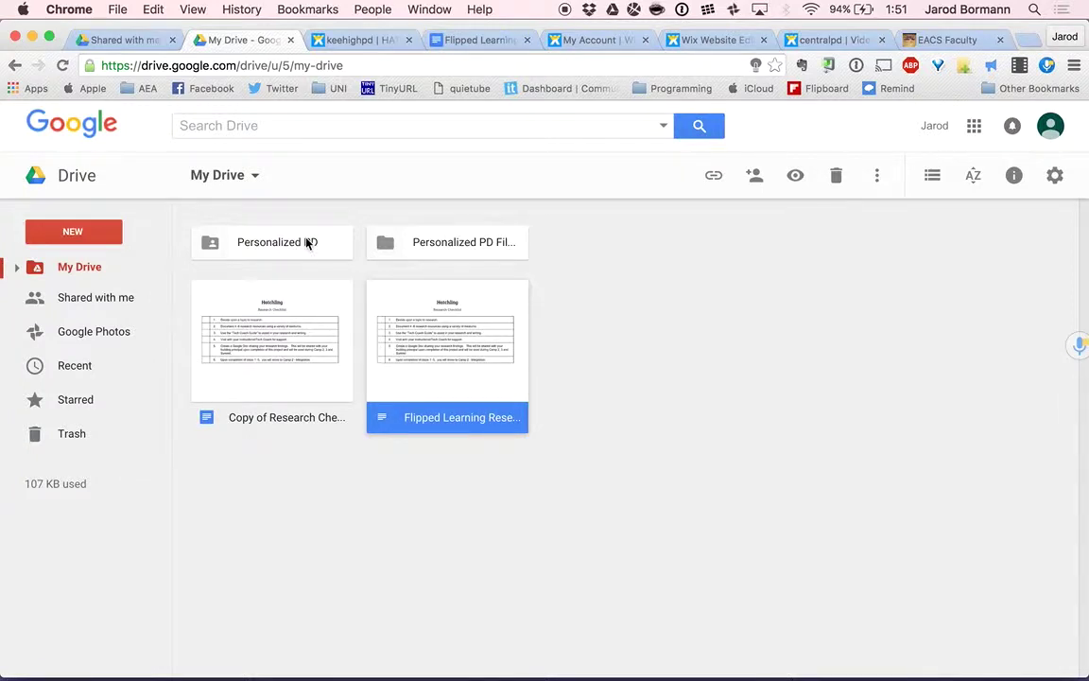
Move the Flipped Learning Research Checklist document into the Research folder under Personalized PD, the teacher's named folder and Flipped Learning
left_click(452, 39)
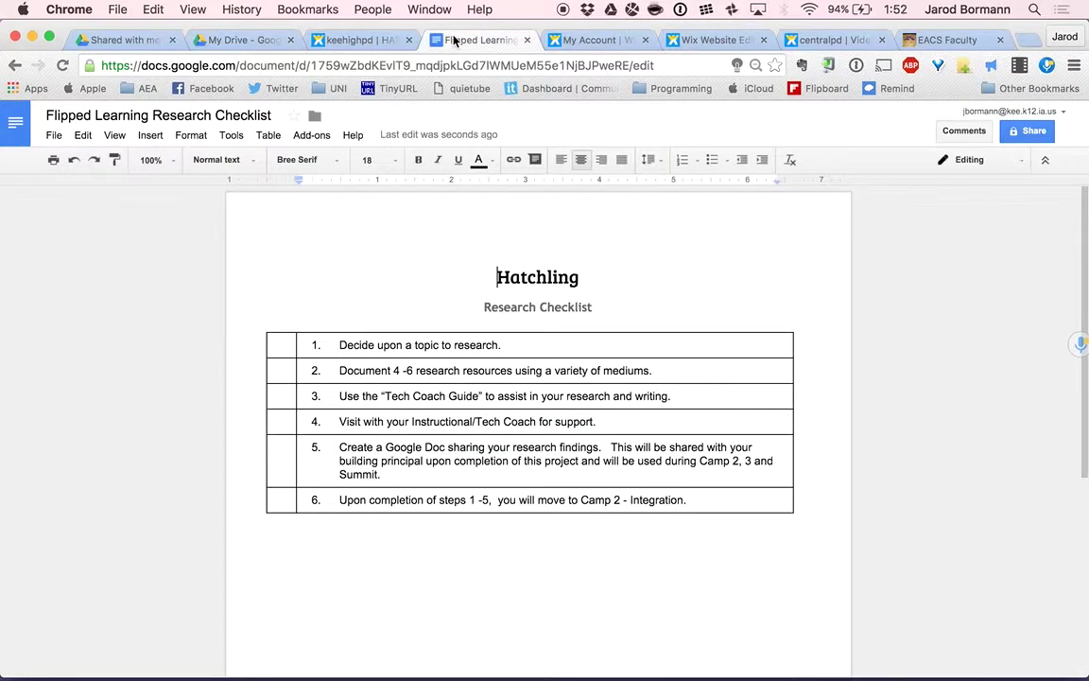
left_click(316, 117)
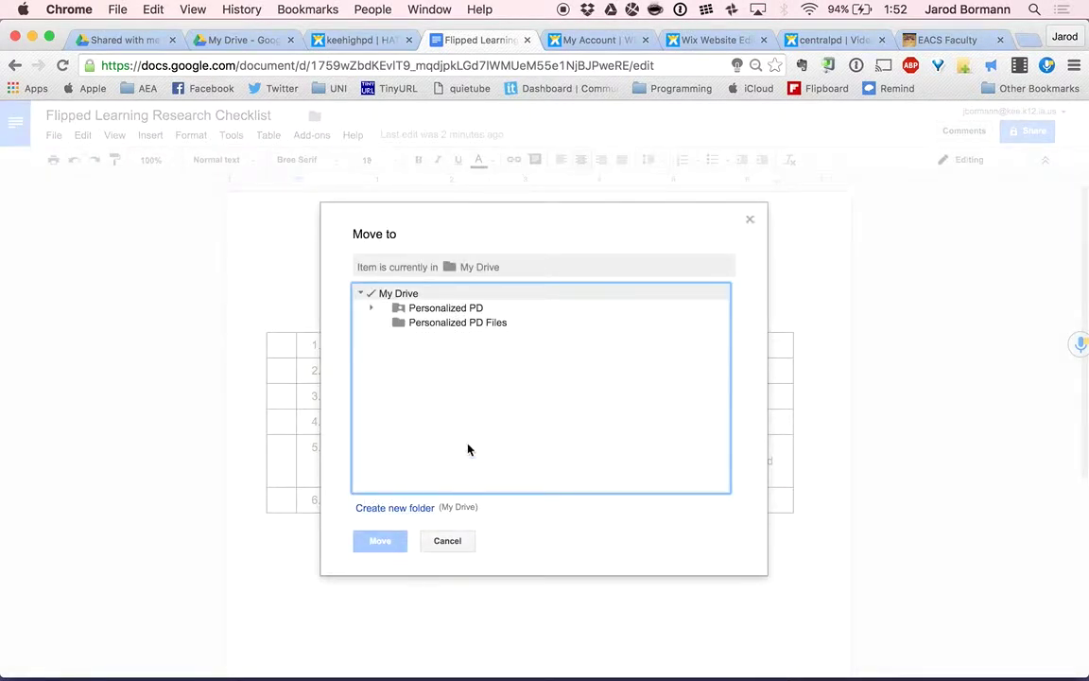
left_click(372, 308)
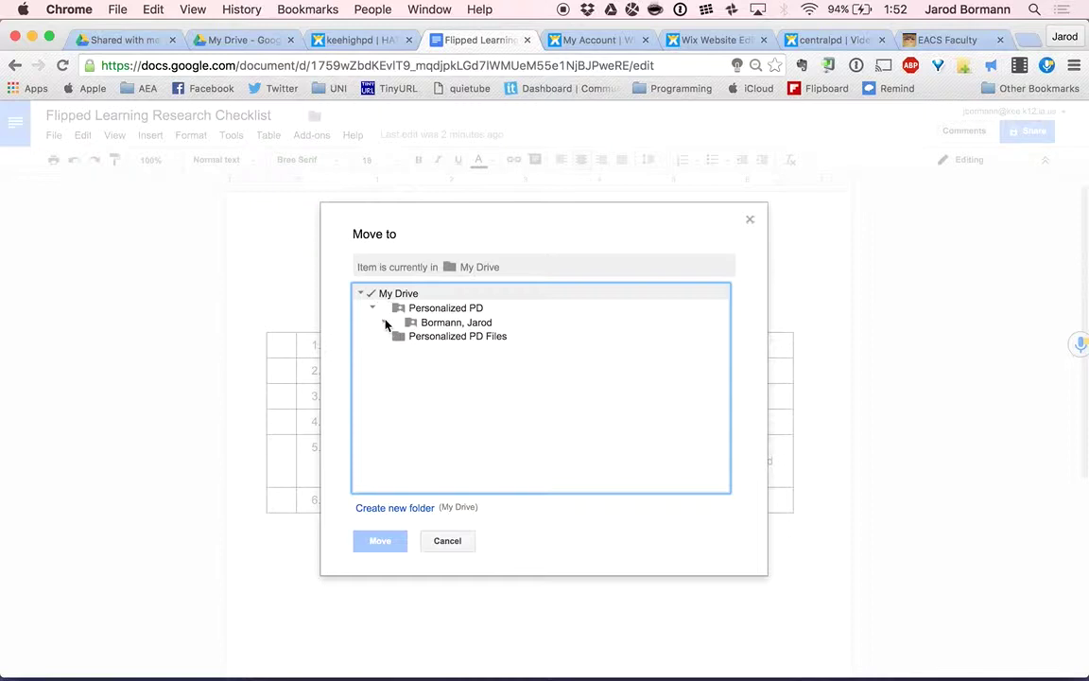
left_click(385, 323)
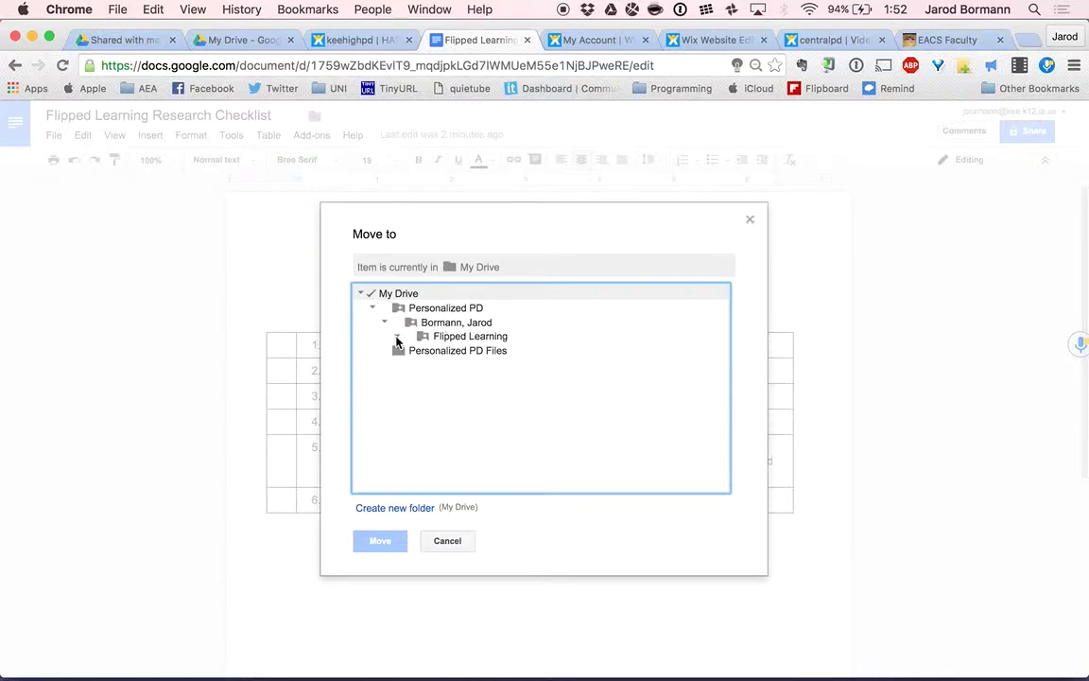
left_click(397, 338)
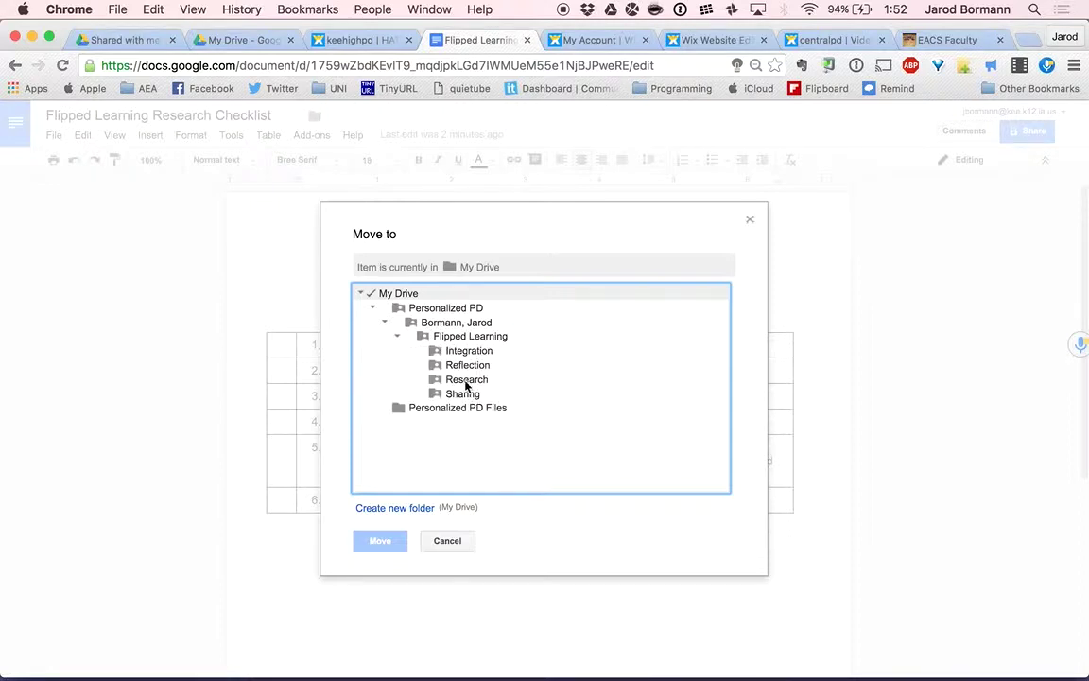
left_click(463, 380)
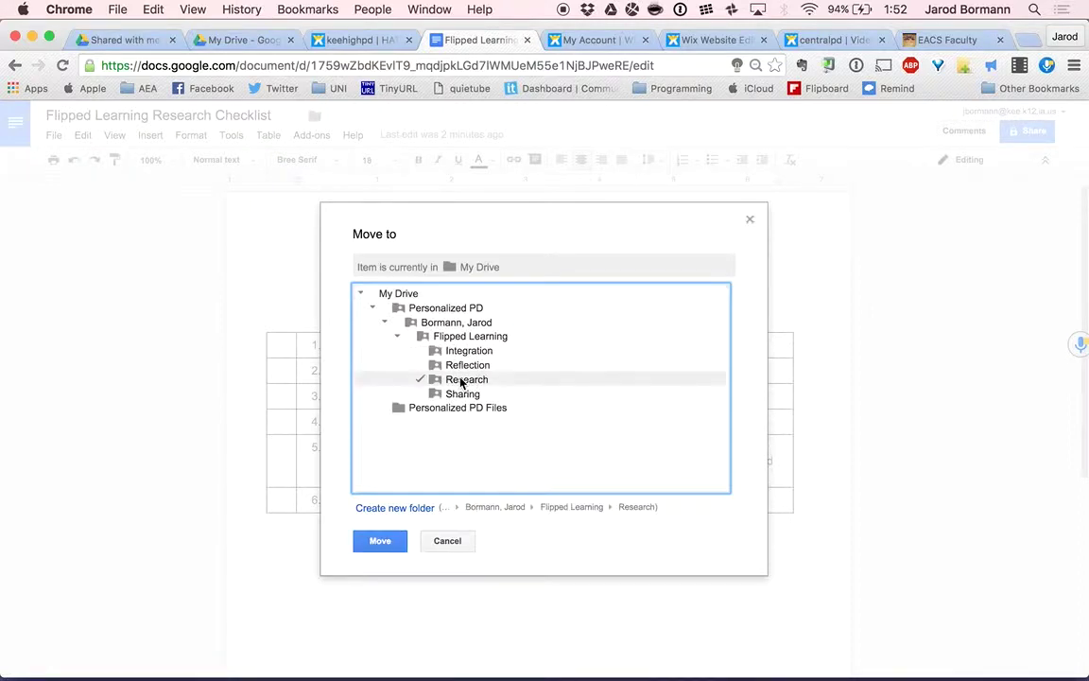
left_click(379, 540)
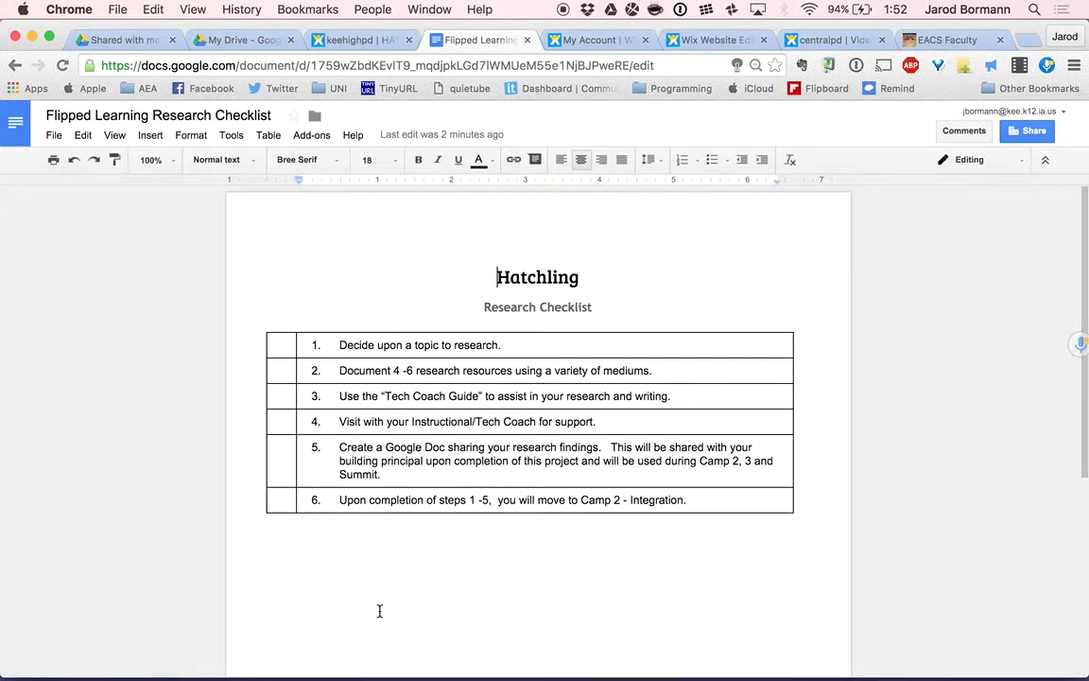
Return to Drive and reopen the Research folder within Flipped Learning to check for the moved checklist
left_click(258, 41)
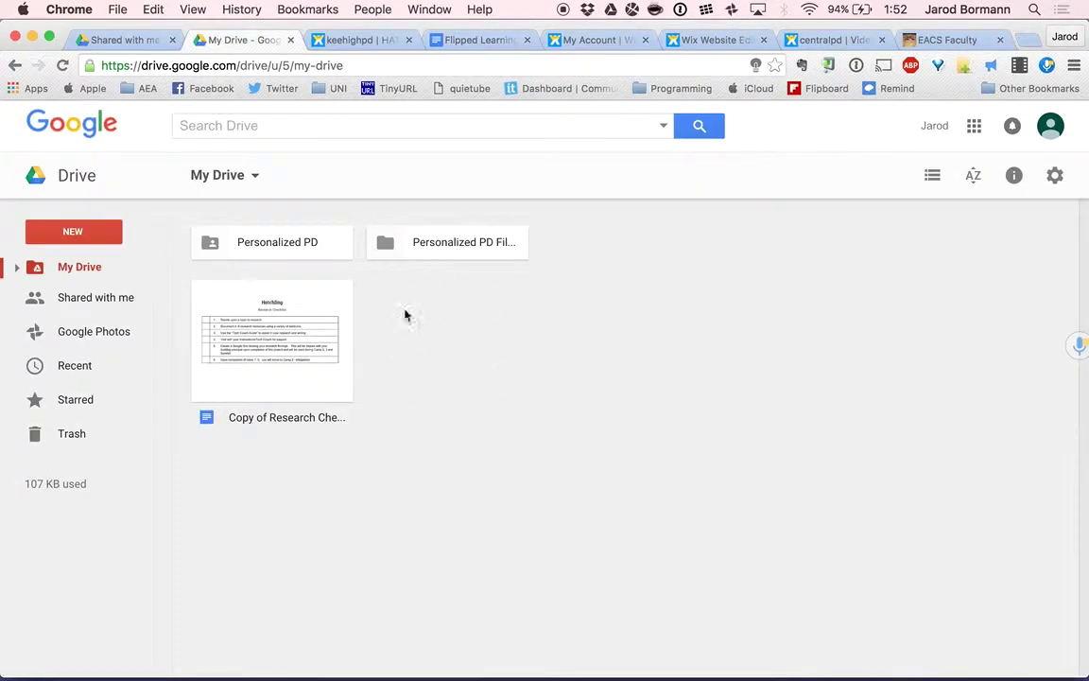
double_click(329, 250)
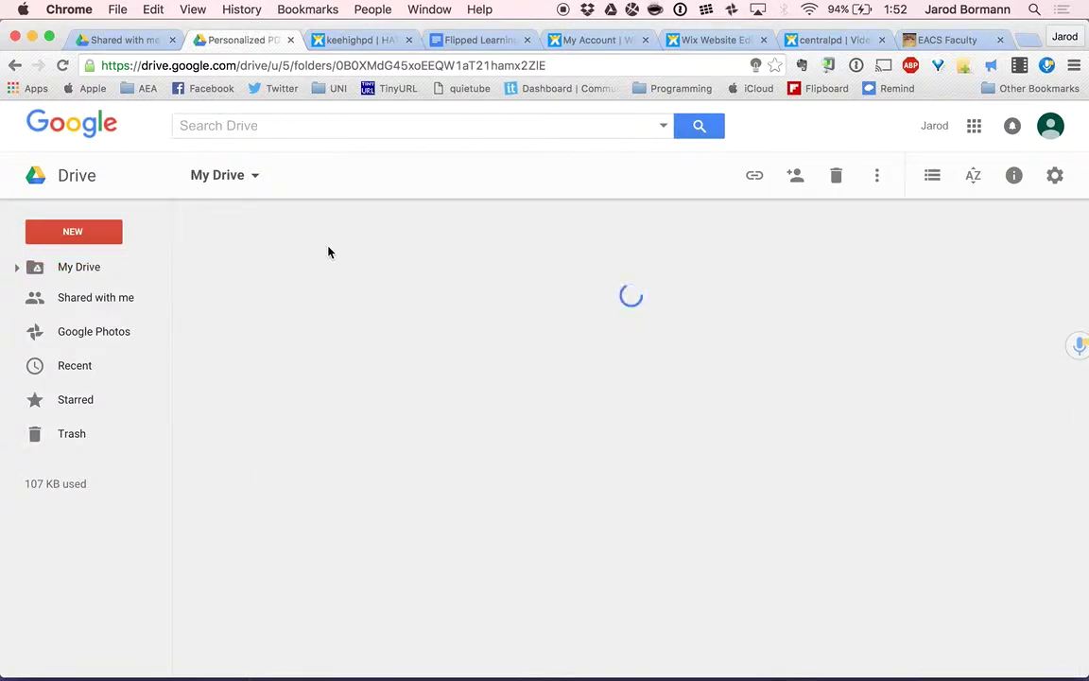
double_click(300, 242)
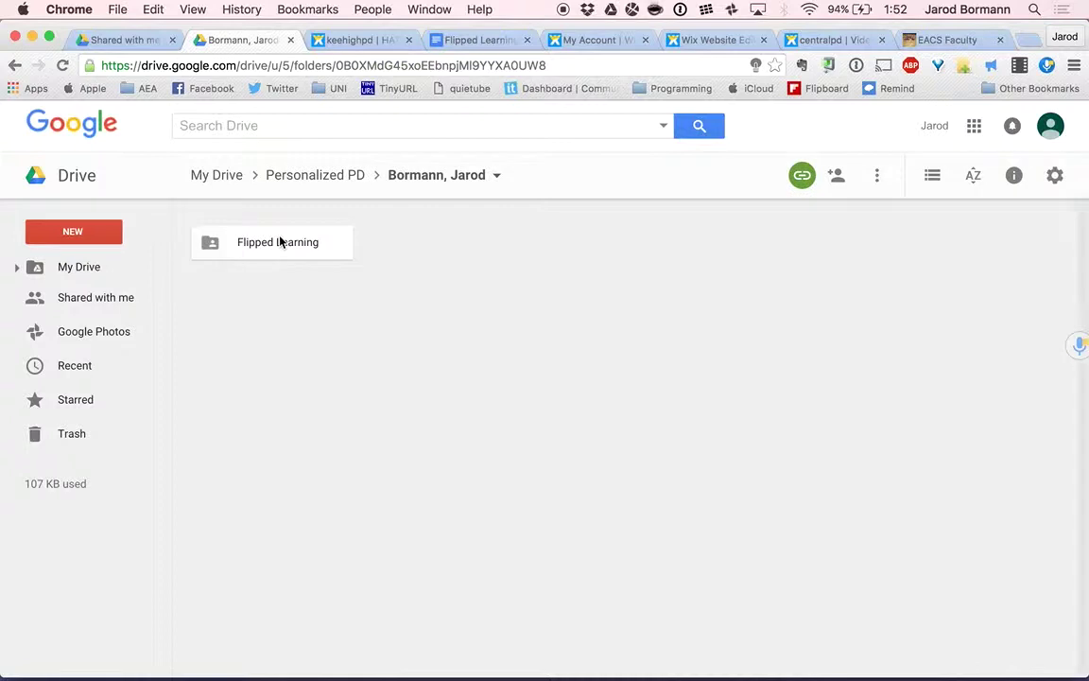
double_click(279, 242)
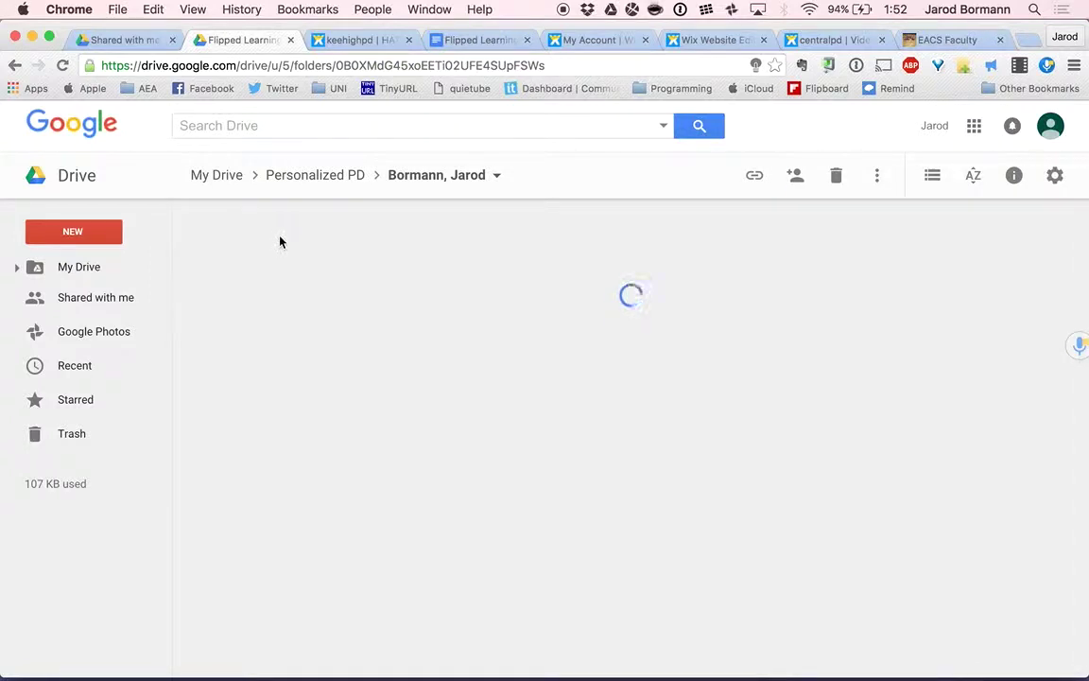
double_click(588, 246)
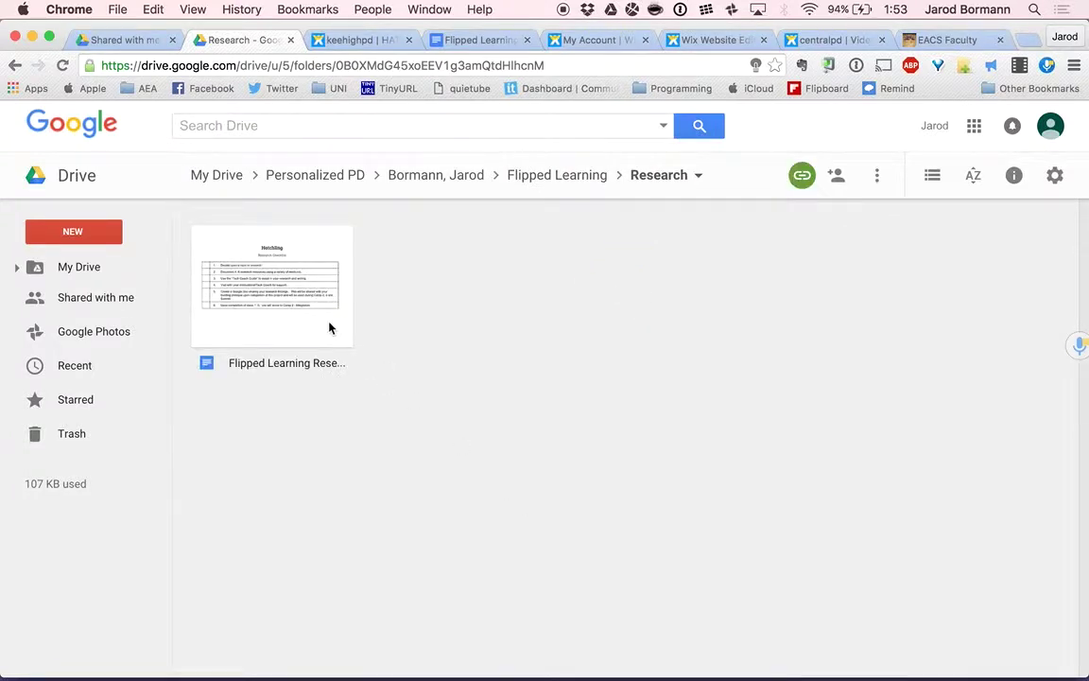
Make a copy of the Research Coaching Guide linked under Linked Resources on the Hatchling page of the Kee High PD website
left_click(355, 47)
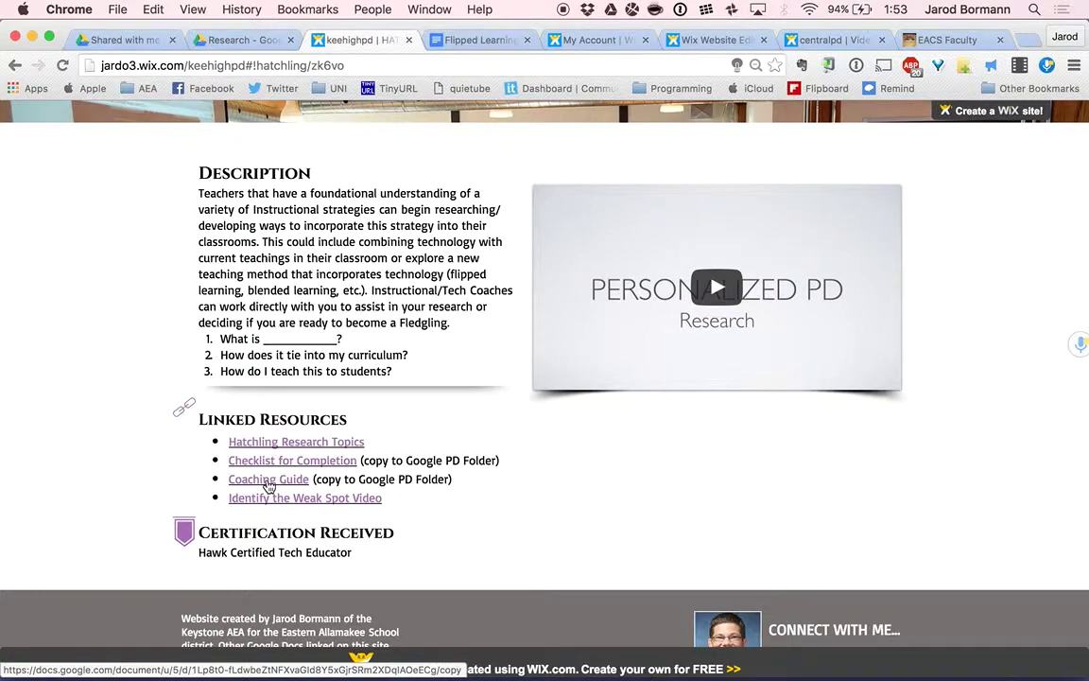
scroll(269, 482, "up", 10)
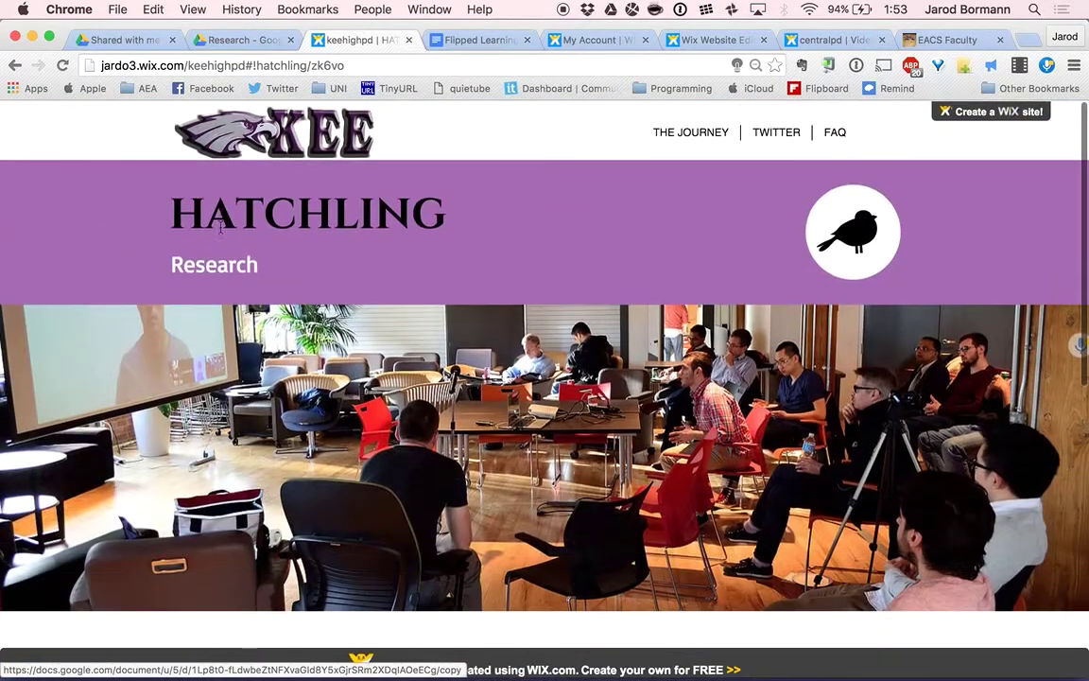
scroll(315, 286, "down", 10)
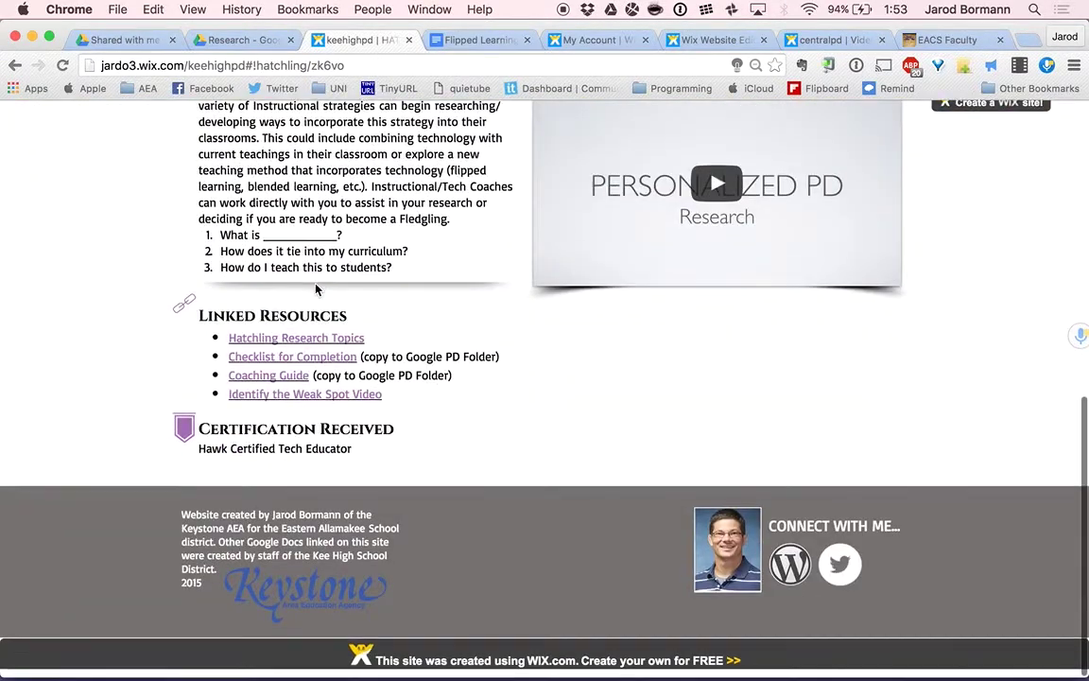
left_click(284, 383)
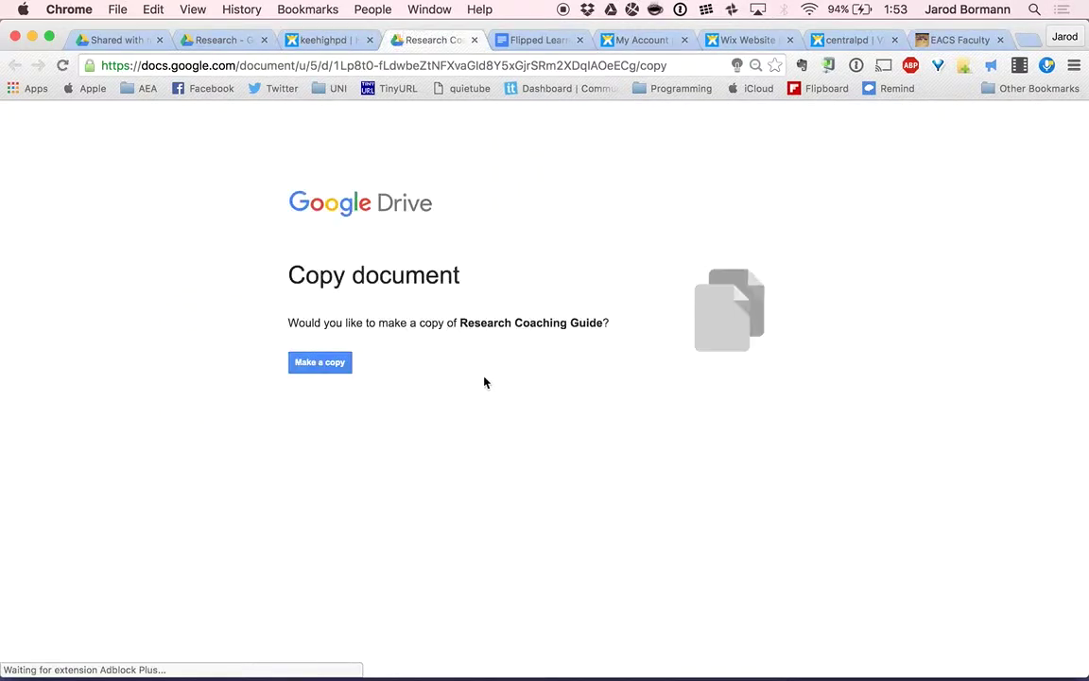
left_click(340, 362)
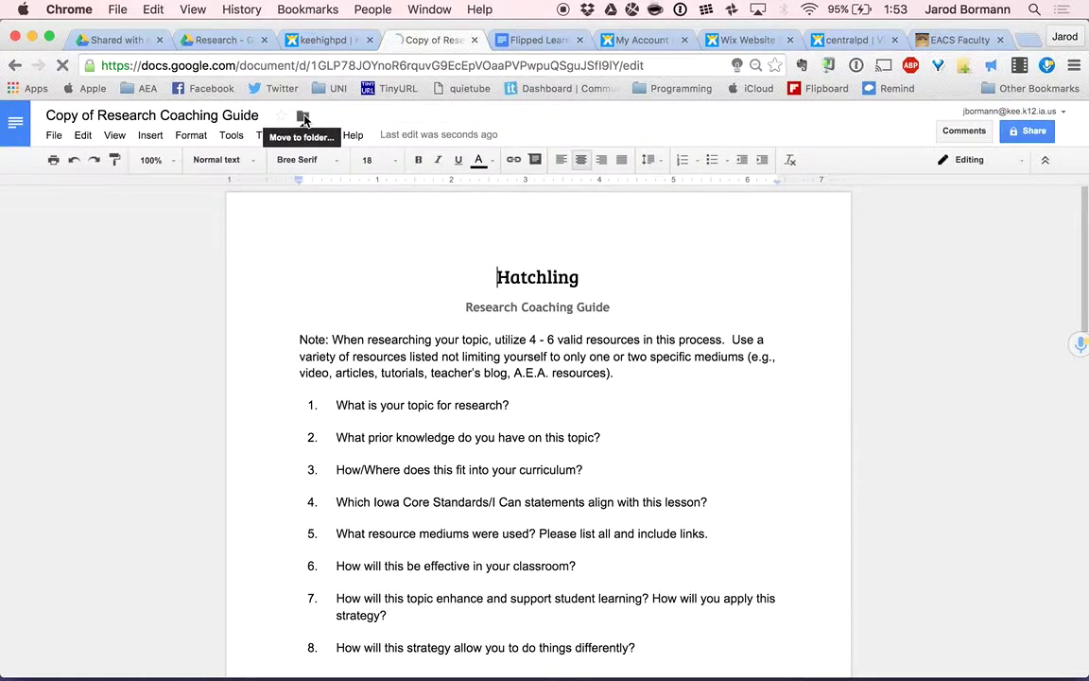
Move the copied Research Coaching Guide into the Research folder under Personalized PD, the teacher's named folder and Flipped Learning
left_click(304, 117)
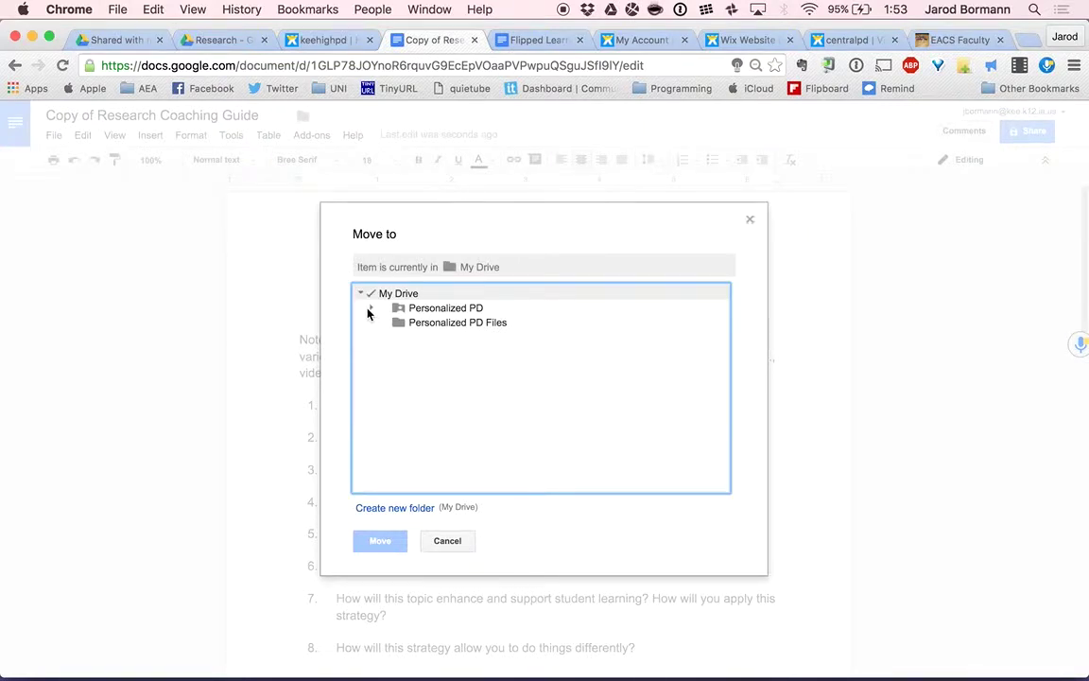
left_click(369, 309)
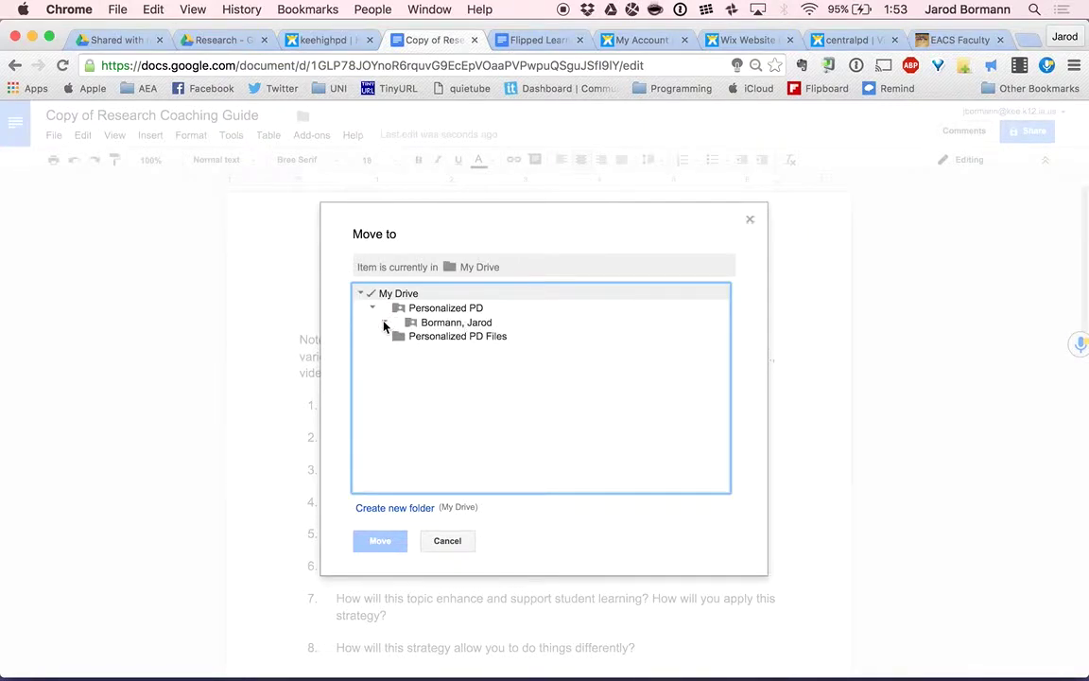
left_click(384, 324)
left_click(396, 336)
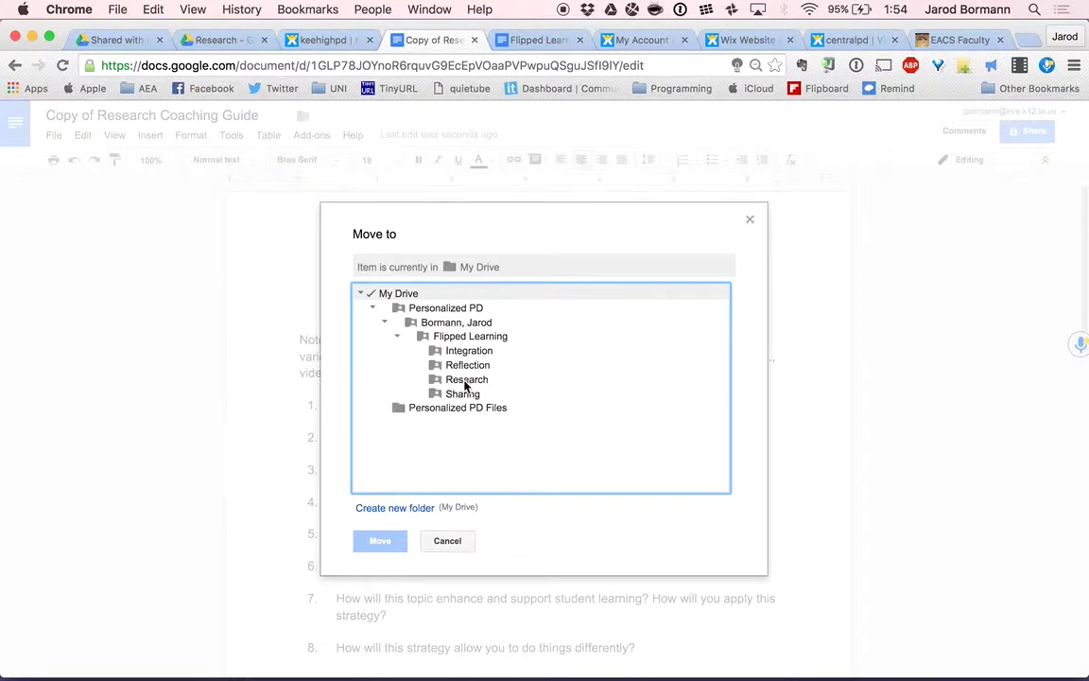
left_click(465, 381)
left_click(380, 543)
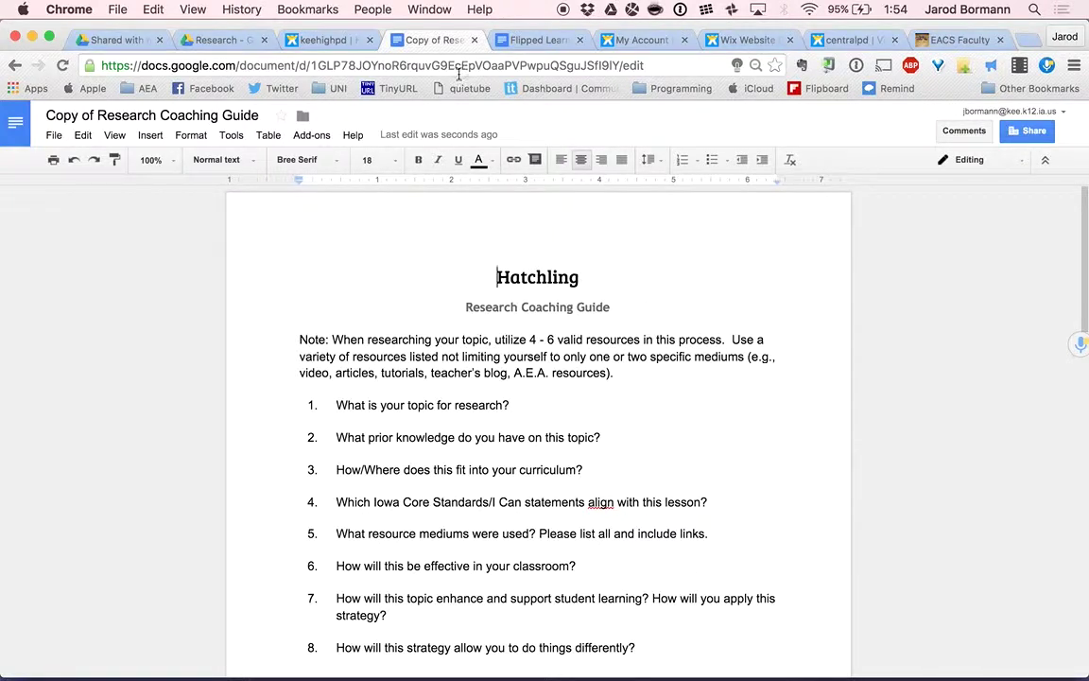
Return to the Research folder in Drive and check that it holds both the coaching guide copy and the checklist
left_click(219, 40)
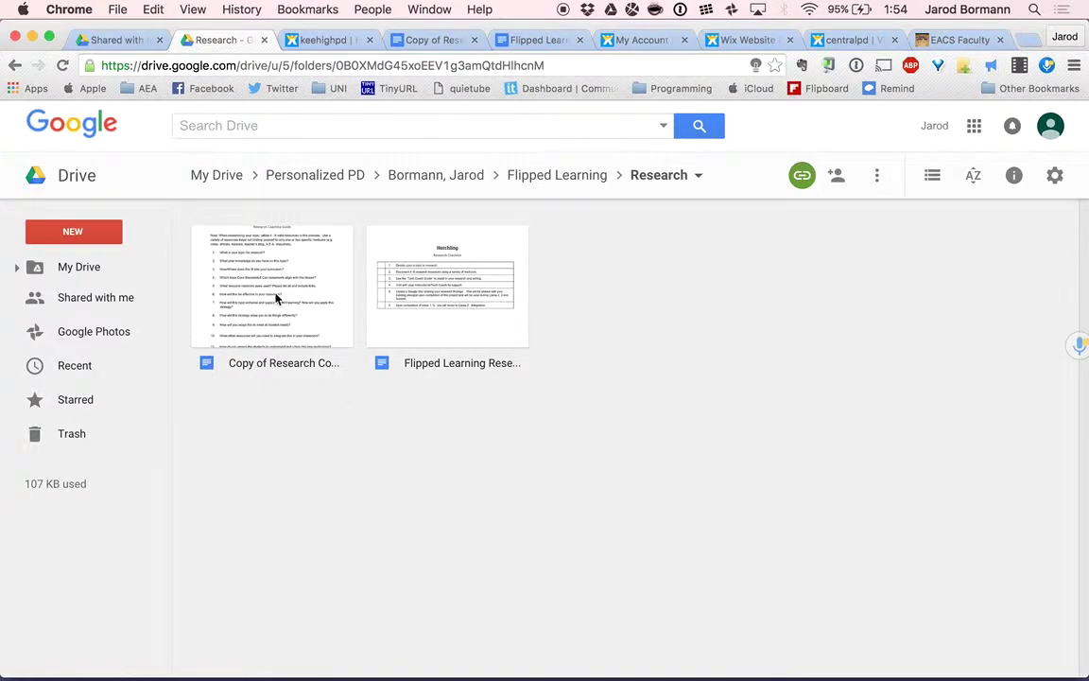
left_click(378, 301)
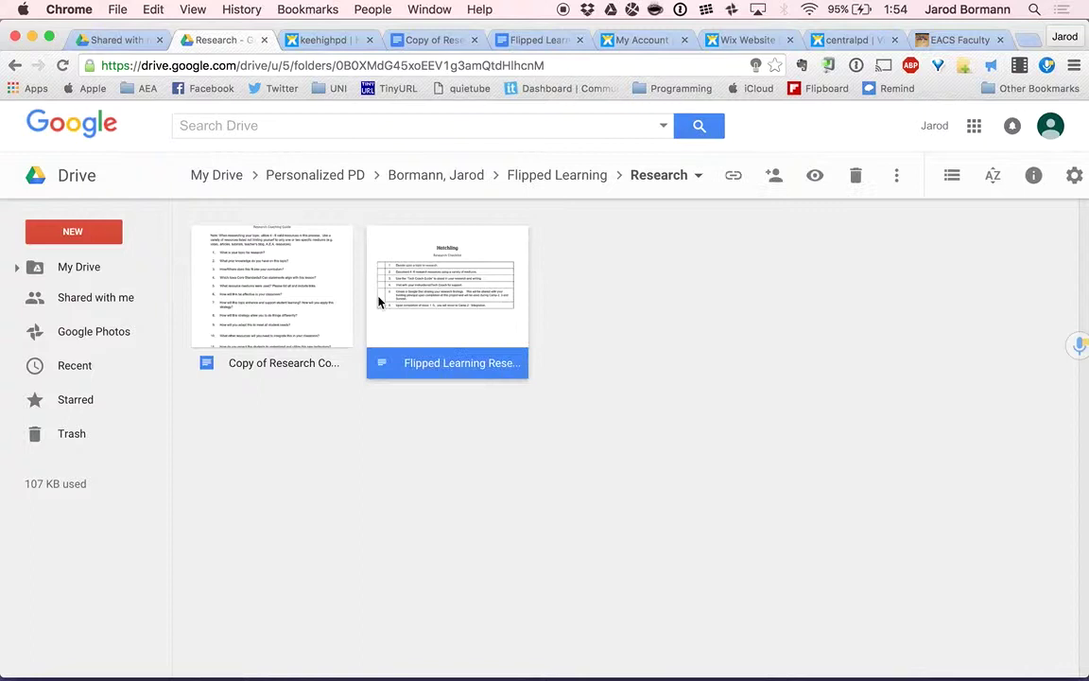
left_click(299, 285)
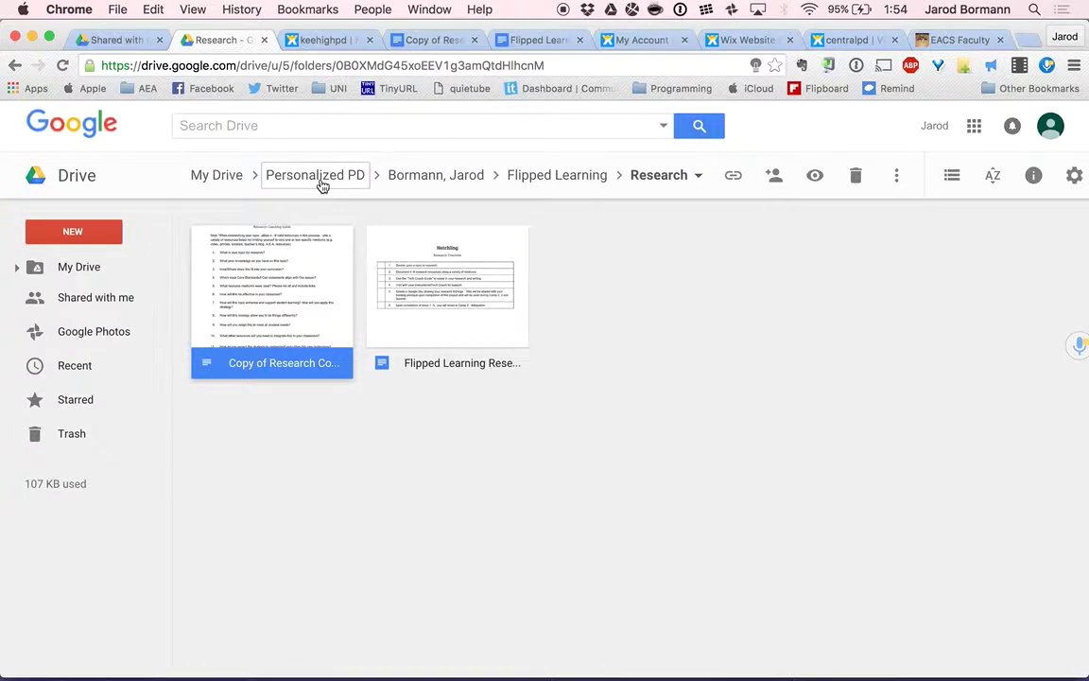
left_click(298, 128)
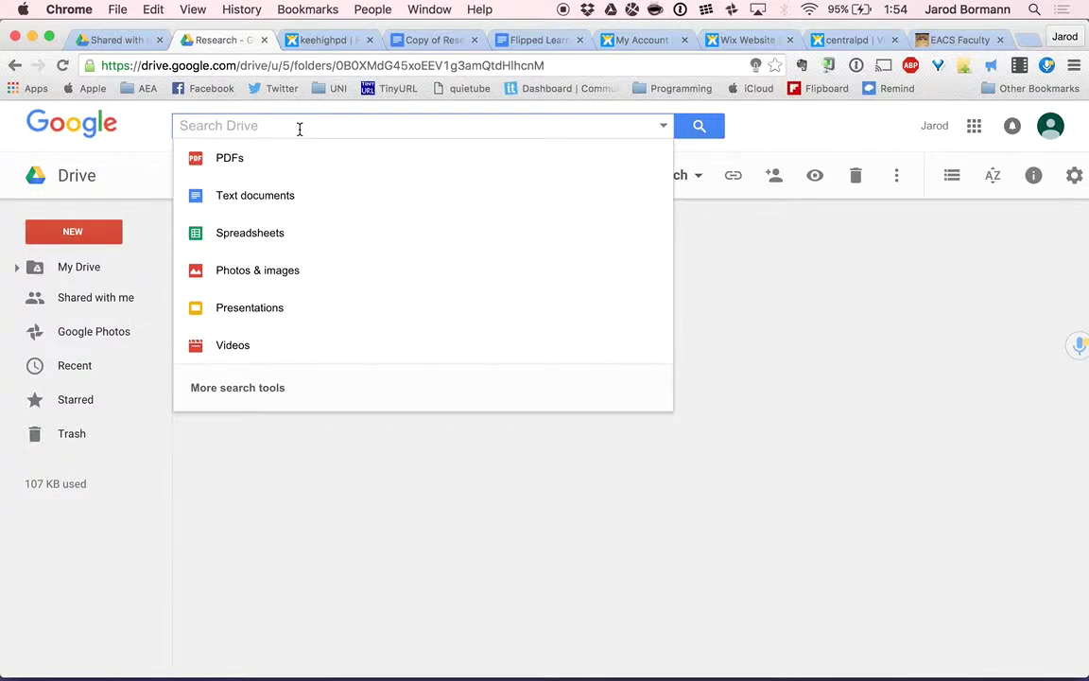
left_click(311, 479)
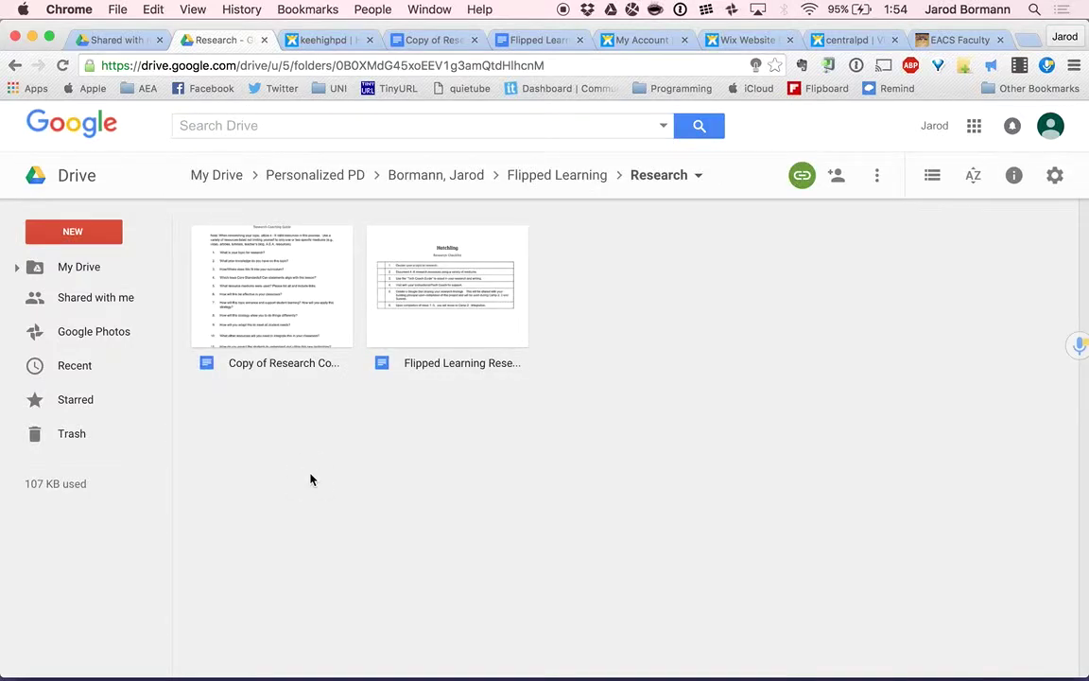